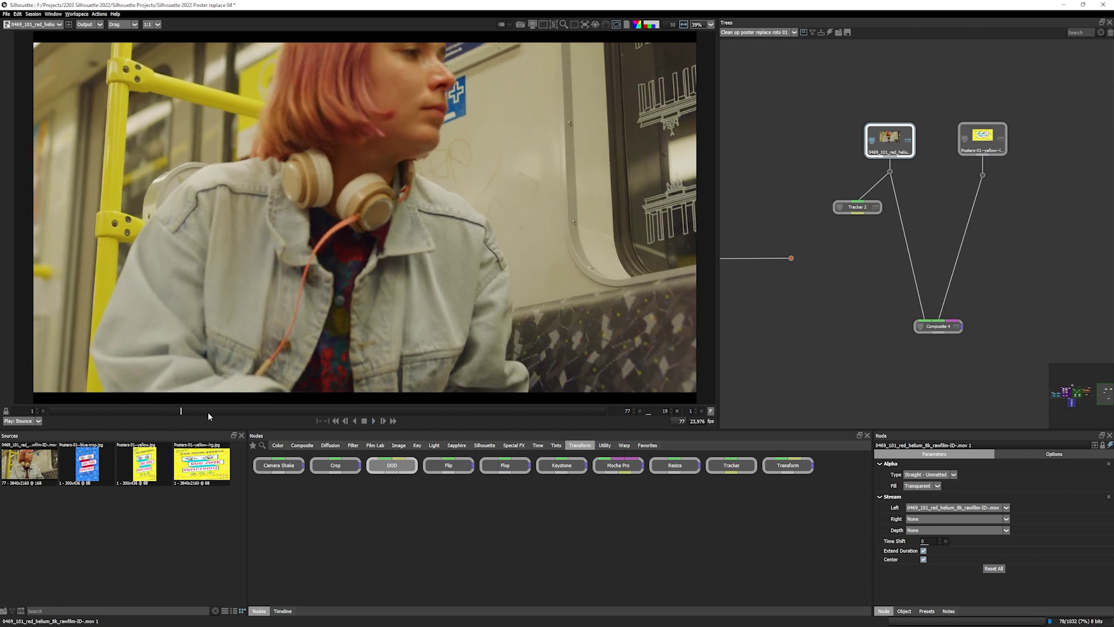
Go to frame 71 and open Tracker 2 to list its Yellow Poster tracking objects.
{"action": "left_click", "coordinate": [561, 414]}
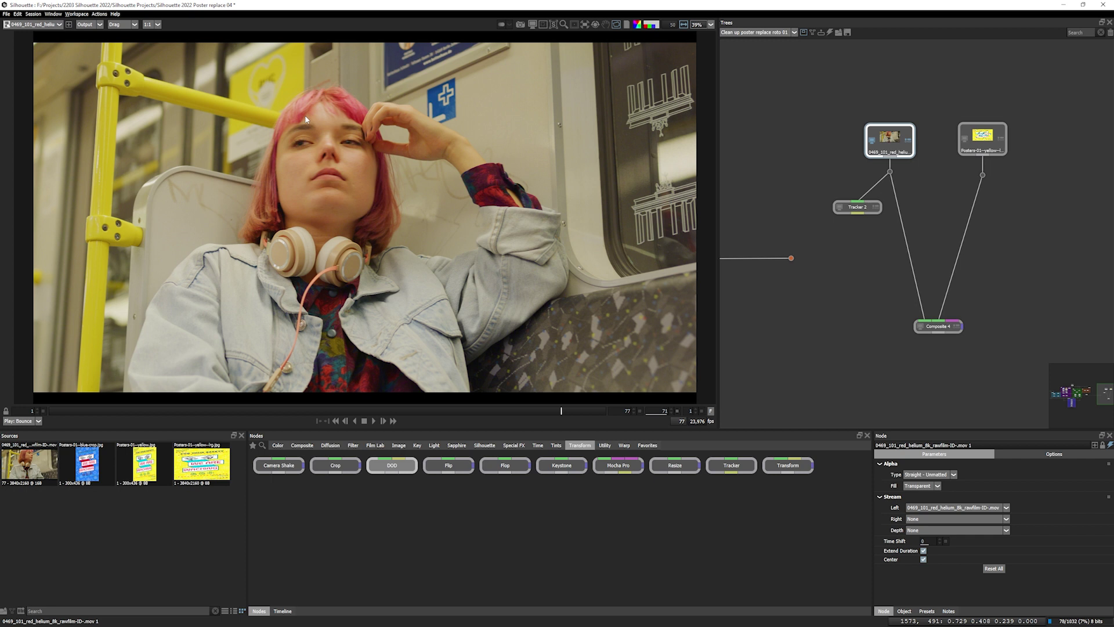
{"action": "left_click_drag", "start_coordinate": [873, 207], "coordinate": [853, 172]}
Inspect both SURF shapes, select the Yellow Poster group, and show its keyframes in the timeline.
{"action": "left_click", "coordinate": [857, 209]}
{"action": "left_click", "coordinate": [777, 446]}
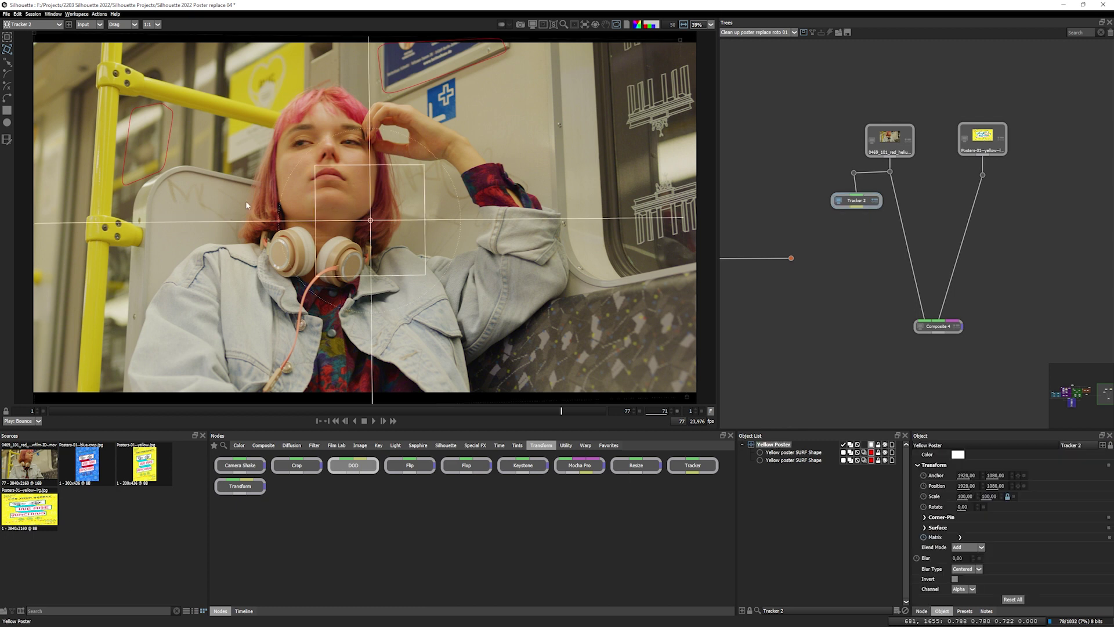
{"action": "left_click", "coordinate": [792, 452]}
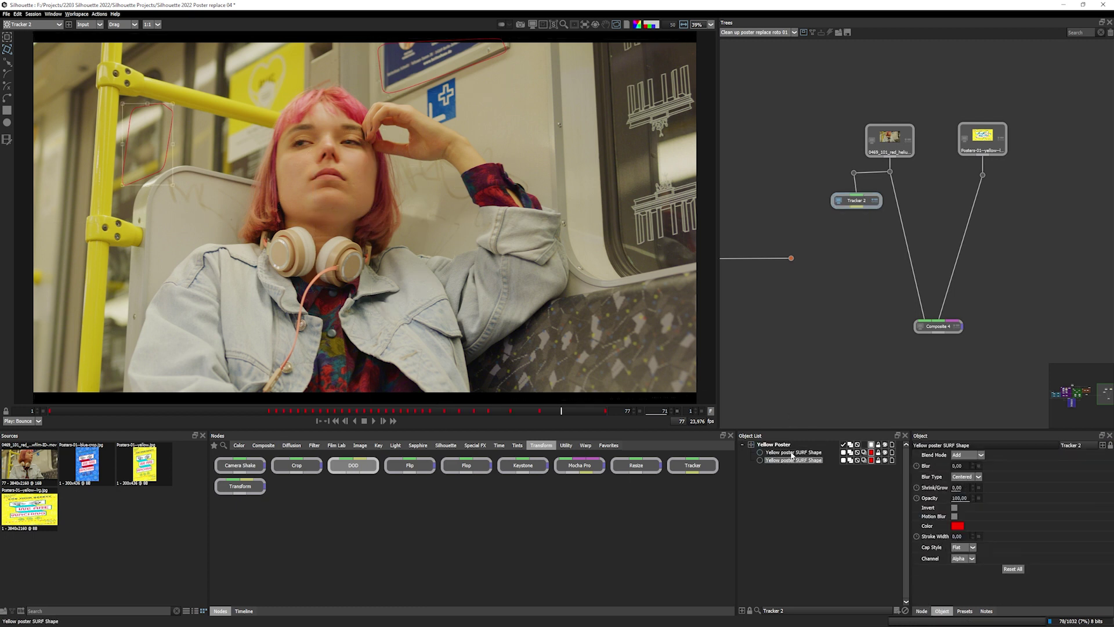
{"action": "left_click", "coordinate": [783, 445]}
{"action": "left_click", "coordinate": [243, 611]}
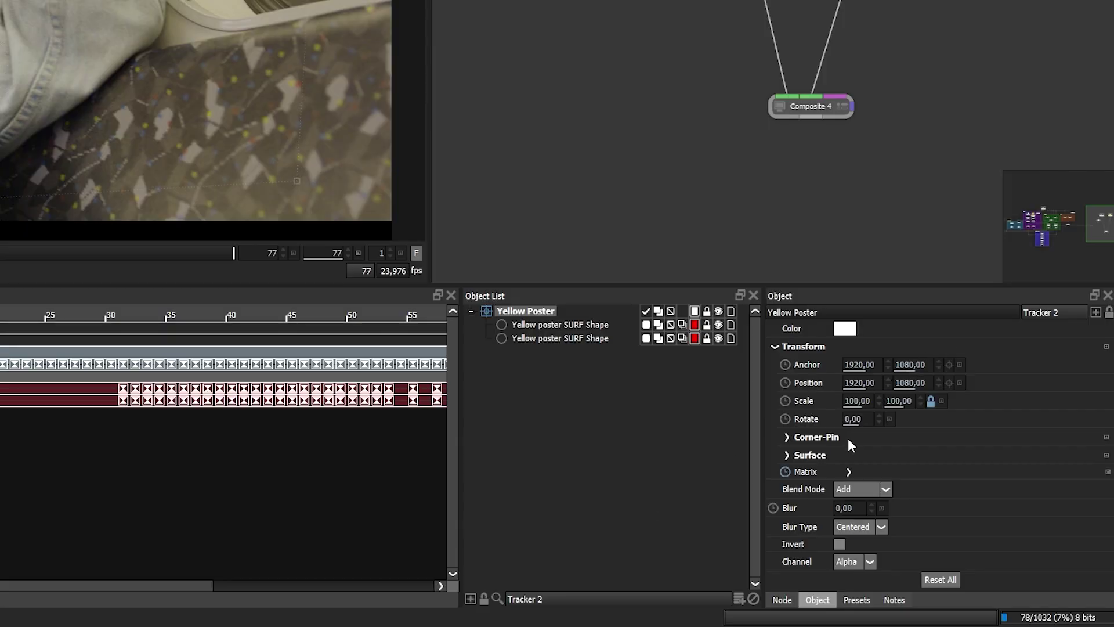
Test-drag the upper corner pins, then undo so the corner pin stays full frame 3840×2160.
{"action": "left_click", "coordinate": [789, 438]}
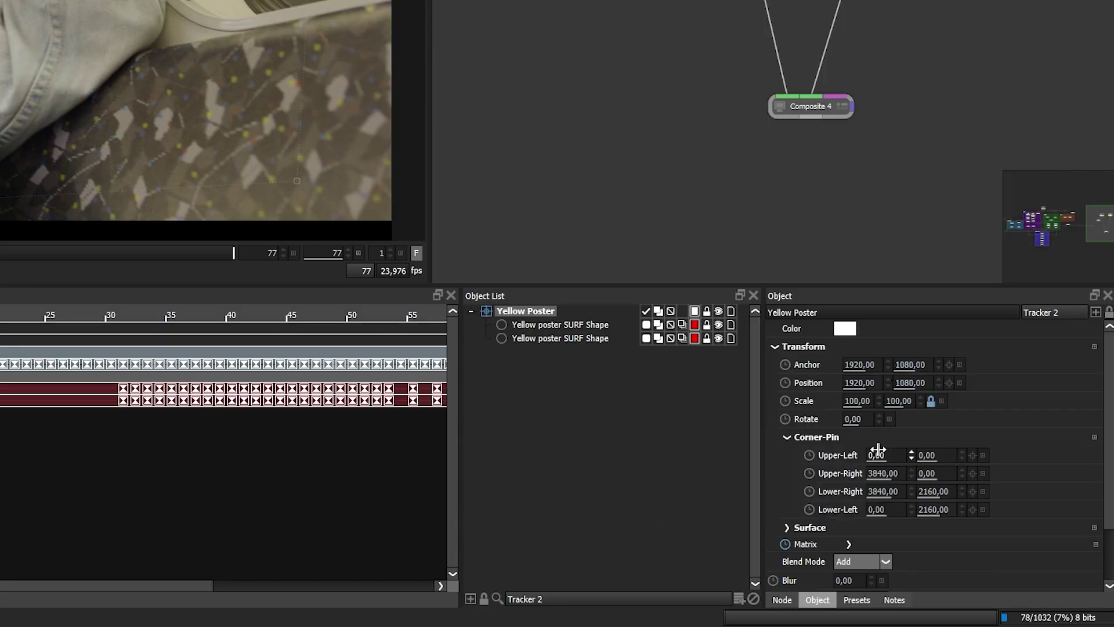
{"action": "left_click_drag", "start_coordinate": [875, 455], "coordinate": [1026, 445]}
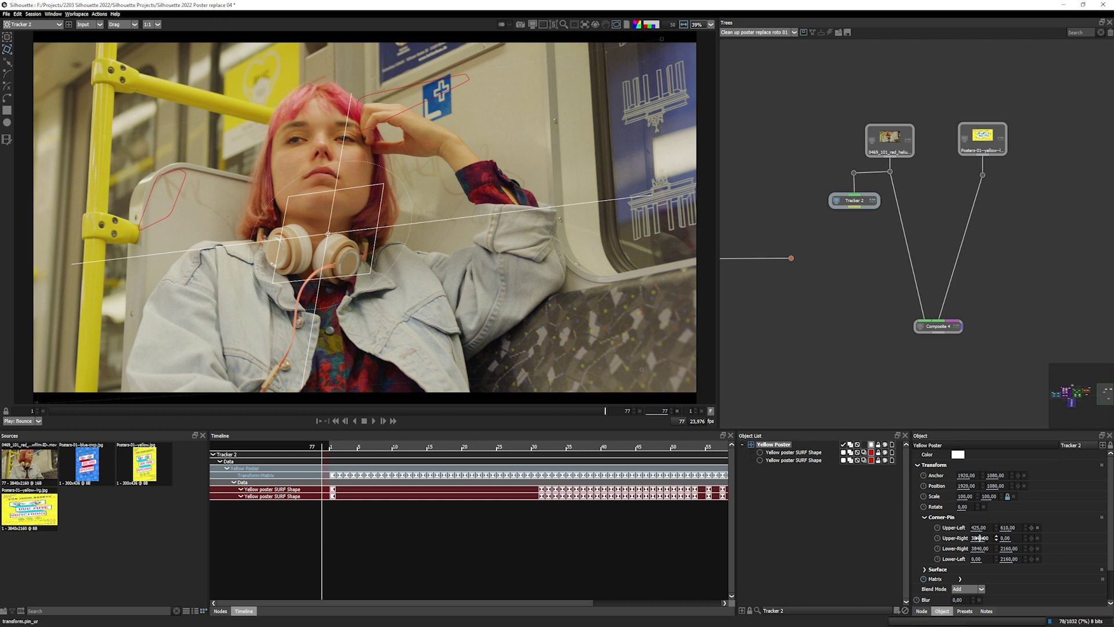
{"action": "left_click_drag", "start_coordinate": [979, 538], "coordinate": [829, 522]}
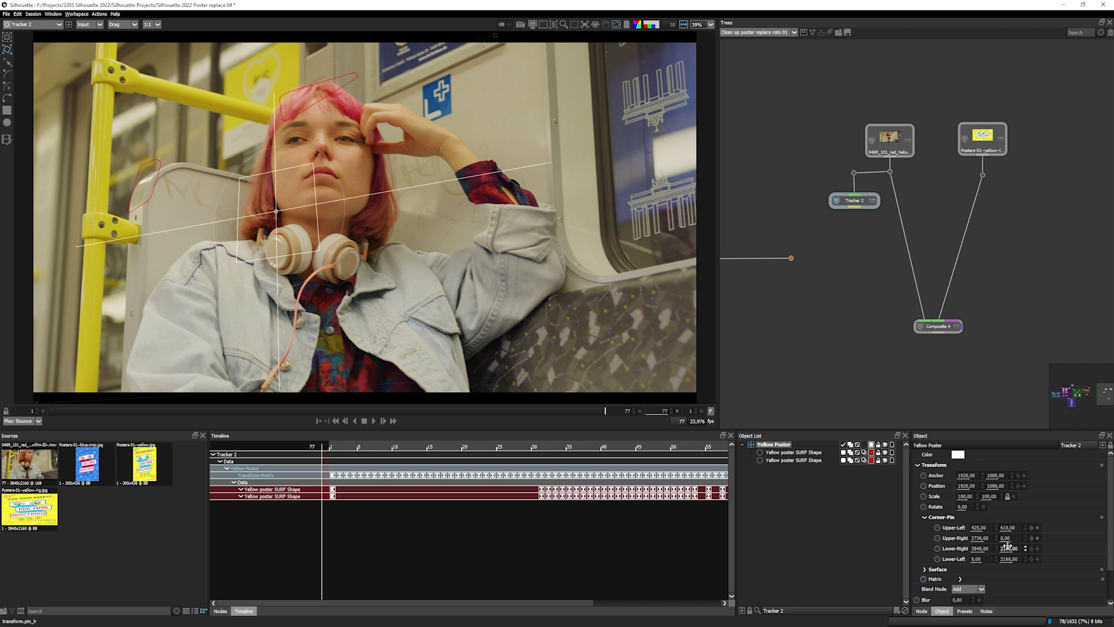
{"action": "key", "text": "ctrl+z"}
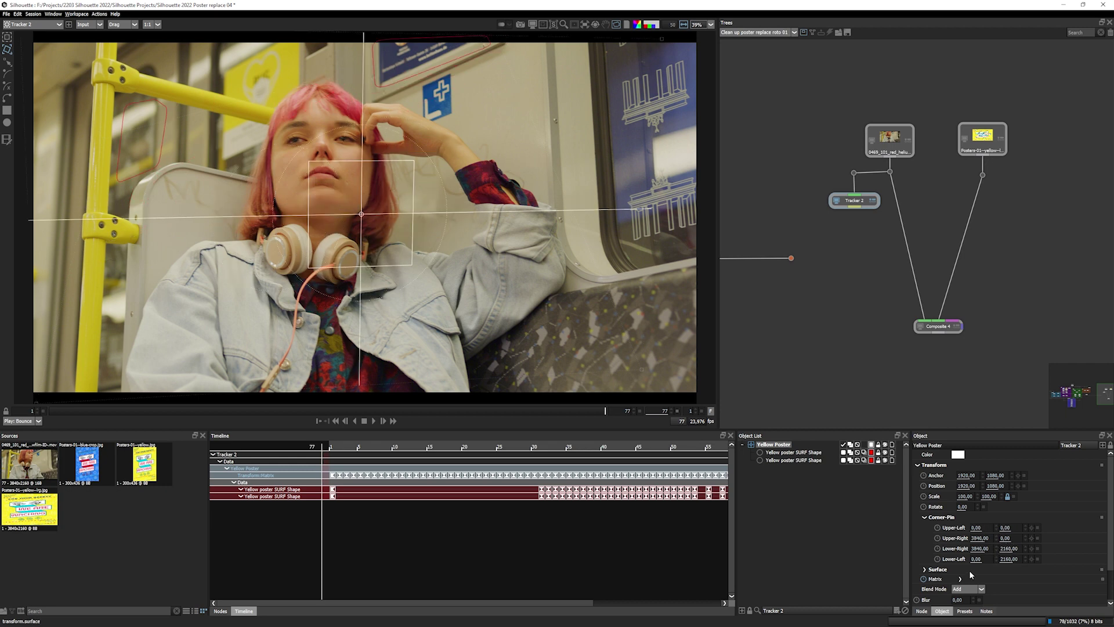
{"action": "left_click", "coordinate": [938, 517]}
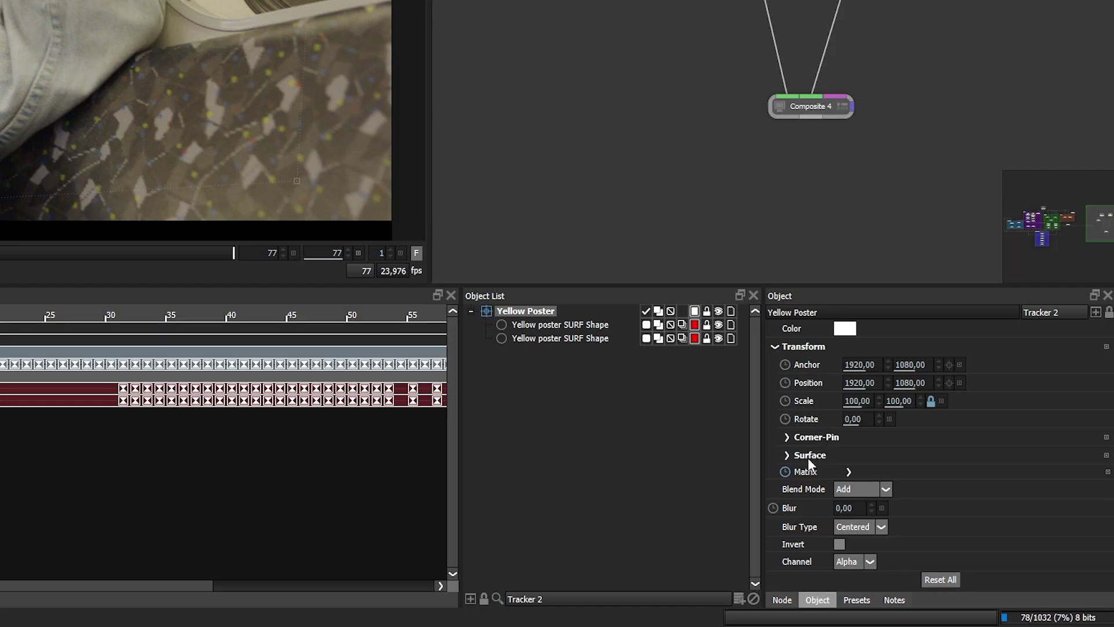
Expand Surface settings and overlay the surface outline, corners 0,0 to 1,1, on the footage.
{"action": "left_click", "coordinate": [787, 455]}
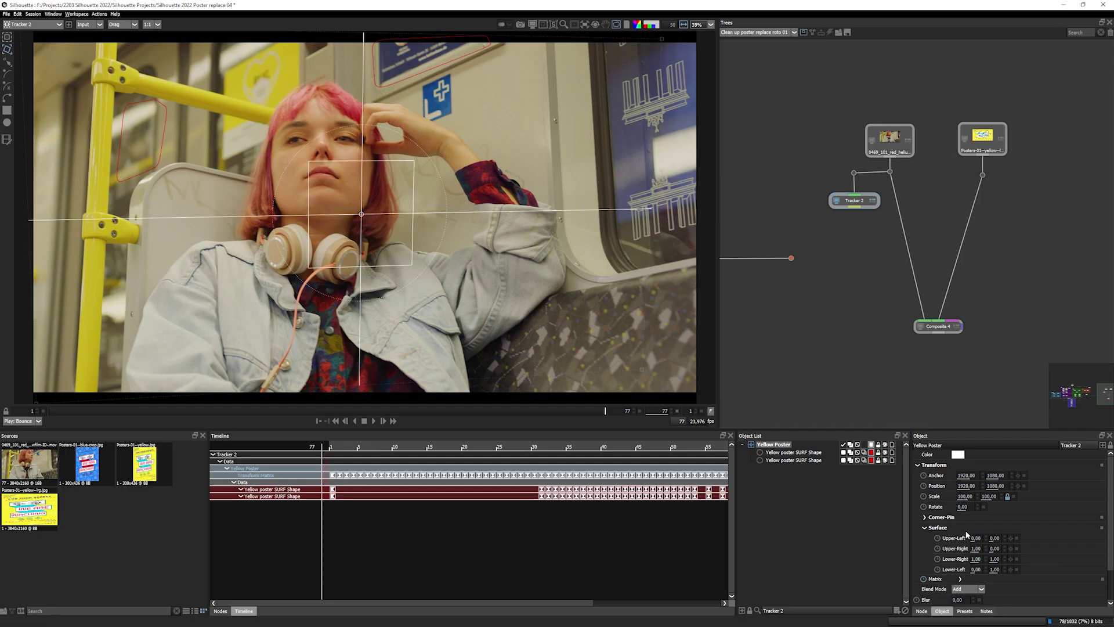
{"action": "left_click", "coordinate": [554, 26]}
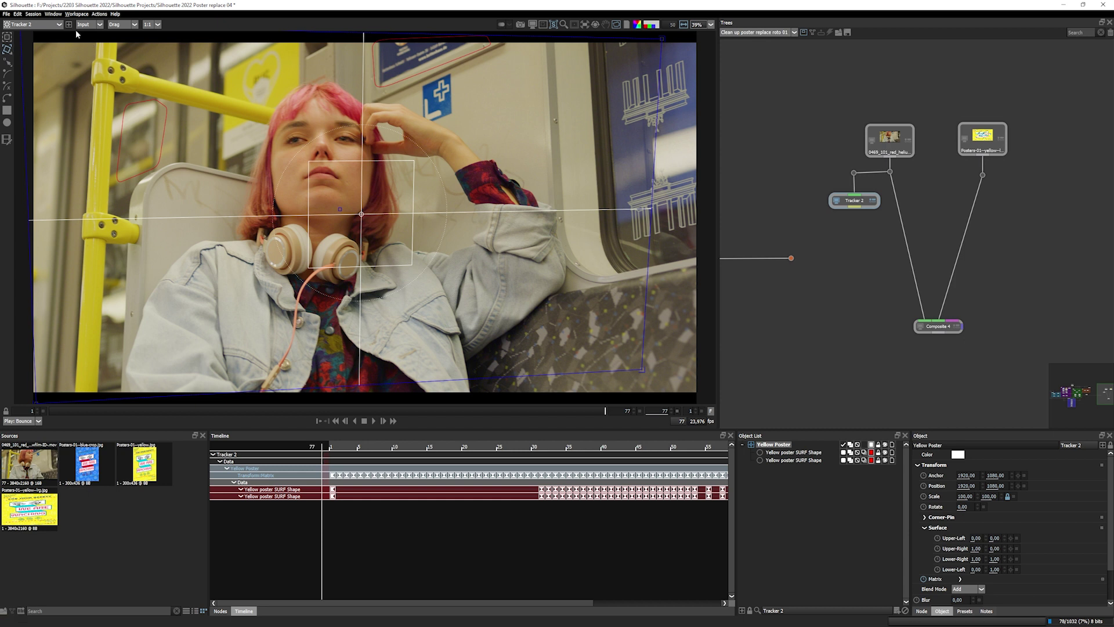
Drag the lower-left, lower-right and upper-right surface corners onto the yellow poster.
{"action": "left_click_drag", "start_coordinate": [34, 400], "coordinate": [221, 157]}
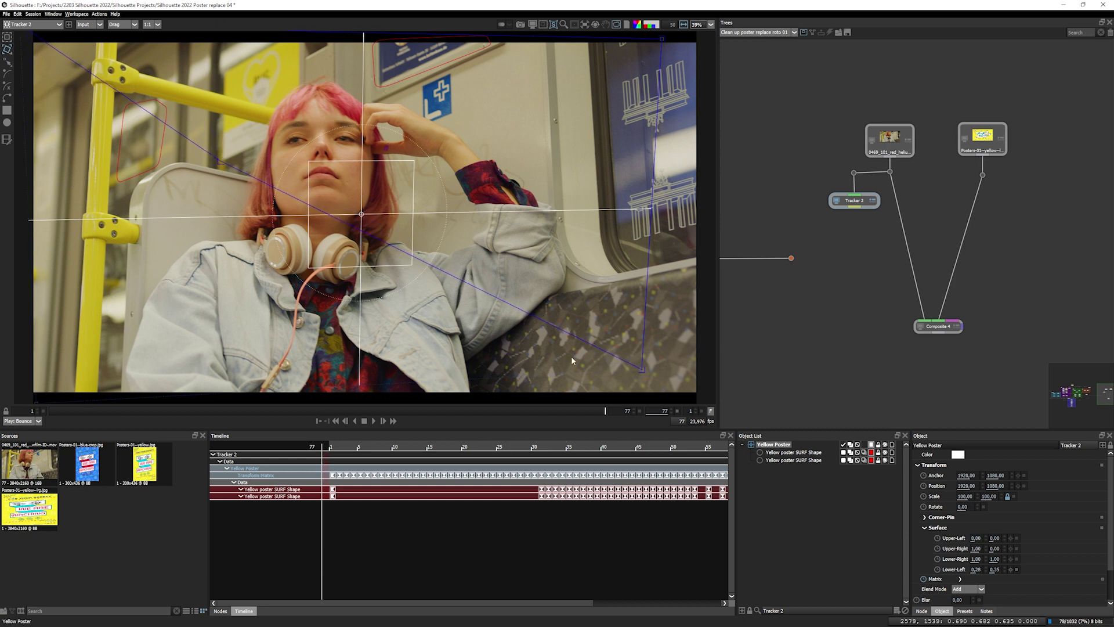
{"action": "left_click_drag", "start_coordinate": [631, 360], "coordinate": [299, 128]}
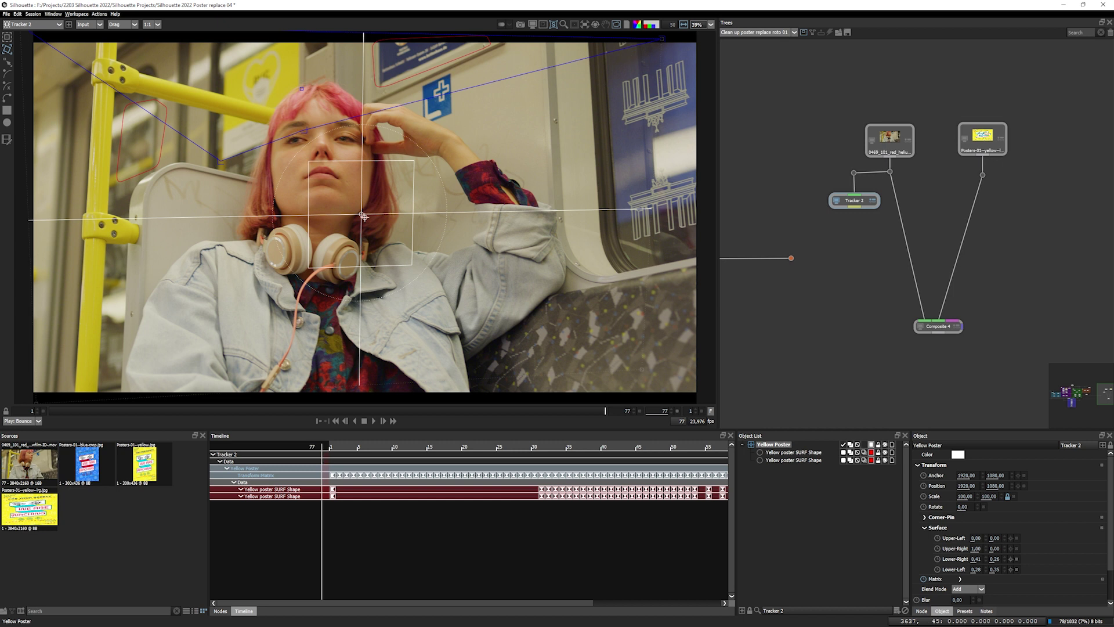
{"action": "left_click_drag", "start_coordinate": [662, 39], "coordinate": [297, 51]}
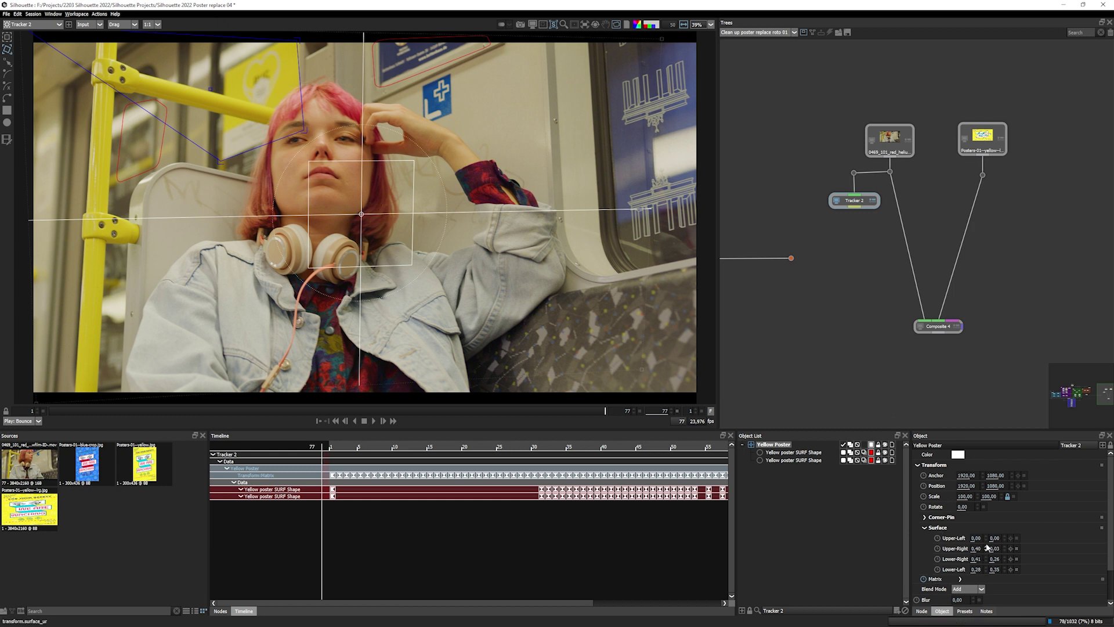
Place the upper-left corner and refine all four corners to hug the poster edges.
{"action": "left_click_drag", "start_coordinate": [986, 538], "coordinate": [1006, 537]}
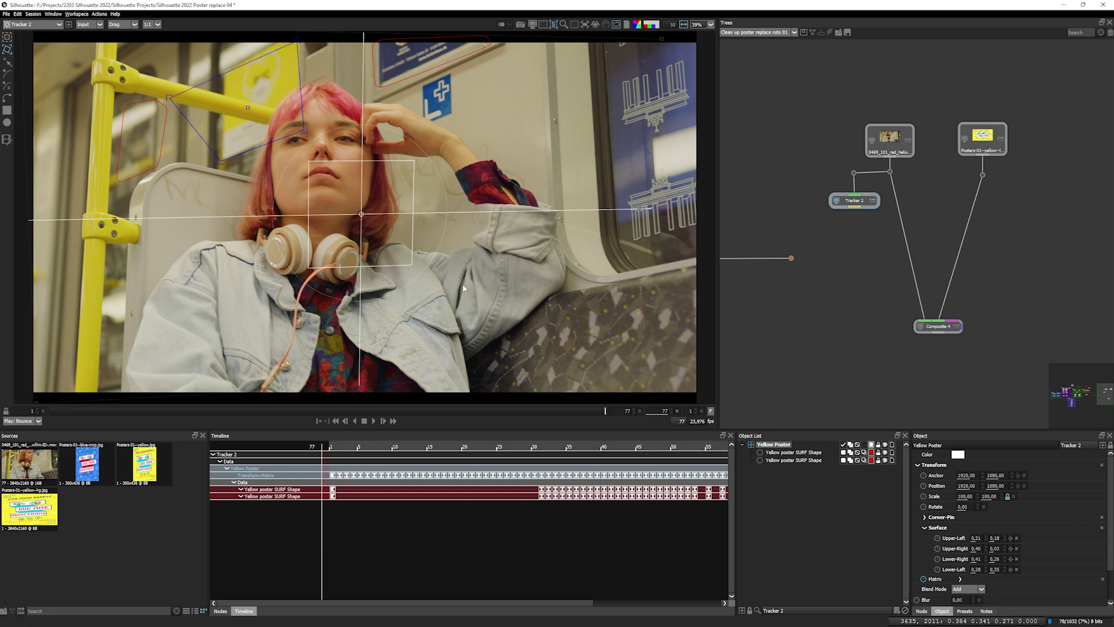
{"action": "left_click_drag", "start_coordinate": [167, 97], "coordinate": [222, 70]}
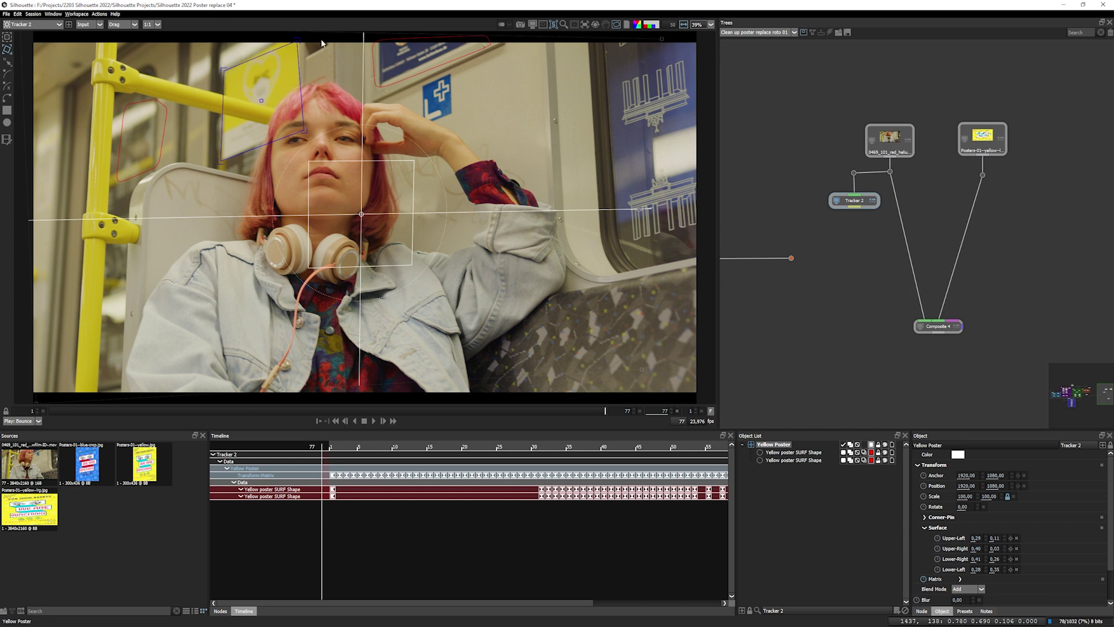
{"action": "left_click_drag", "start_coordinate": [296, 42], "coordinate": [300, 33]}
{"action": "left_click_drag", "start_coordinate": [305, 136], "coordinate": [302, 128]}
{"action": "left_click_drag", "start_coordinate": [221, 158], "coordinate": [220, 160]}
Play and scrub the shot to check the surface track, then view the Posters-01-yellow-lrg.jpg image.
{"action": "left_click", "coordinate": [374, 421]}
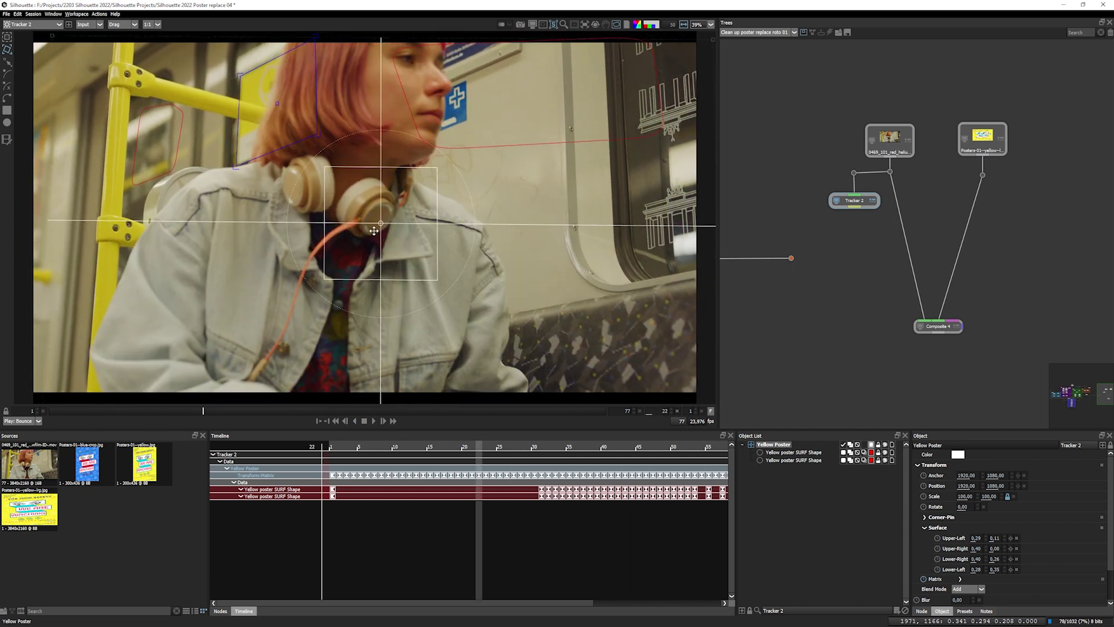
{"action": "left_click_drag", "start_coordinate": [203, 411], "coordinate": [481, 416]}
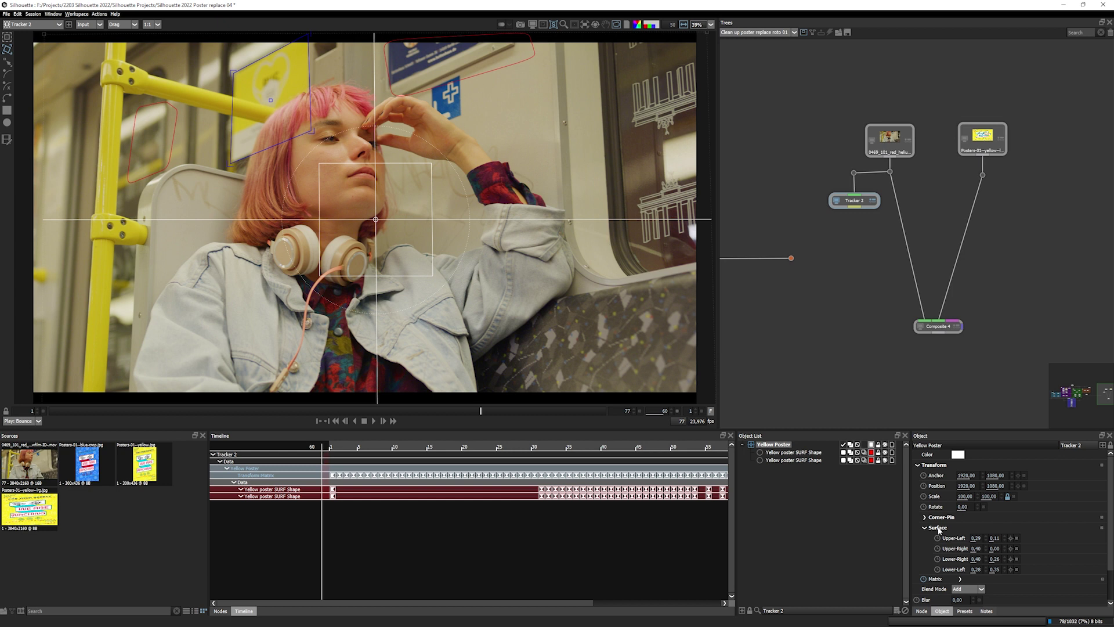
{"action": "left_click", "coordinate": [989, 137]}
Insert Transform 3 between the poster image and Composite 4, fed with Tracker 2's data.
{"action": "left_click", "coordinate": [889, 139]}
{"action": "left_click", "coordinate": [985, 142]}
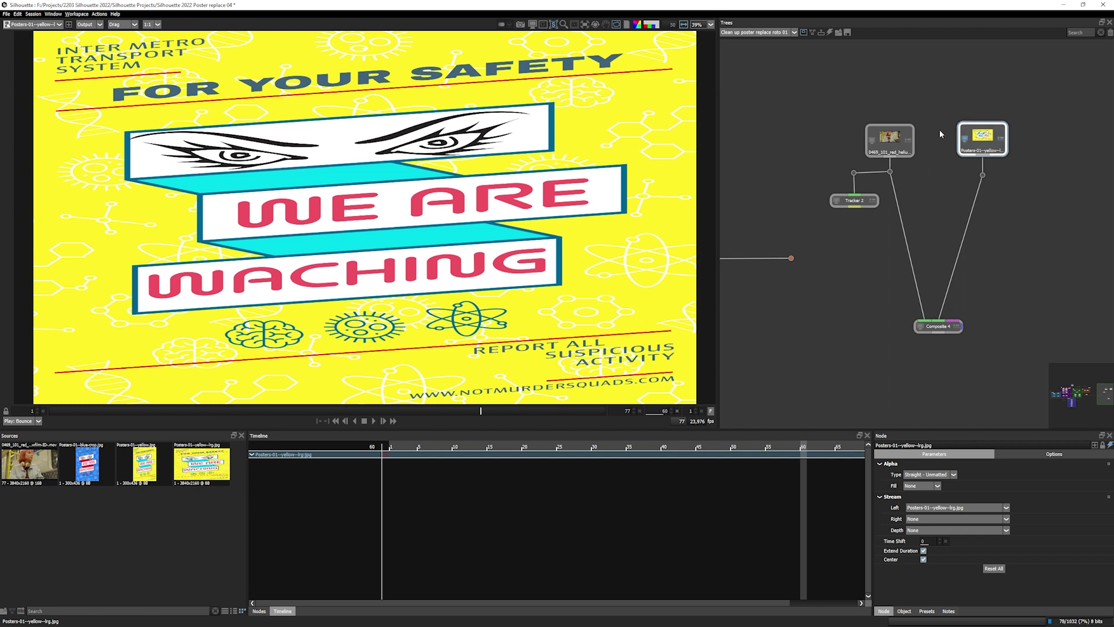
{"action": "left_click", "coordinate": [889, 139]}
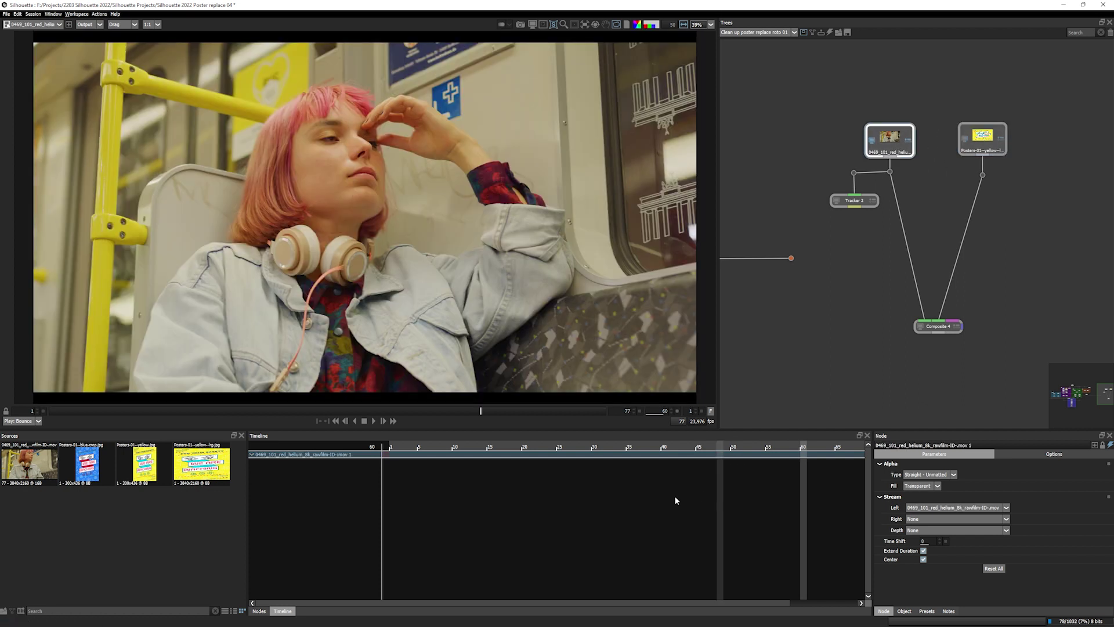
{"action": "left_click", "coordinate": [259, 611]}
{"action": "left_click_drag", "start_coordinate": [788, 465], "coordinate": [985, 226]}
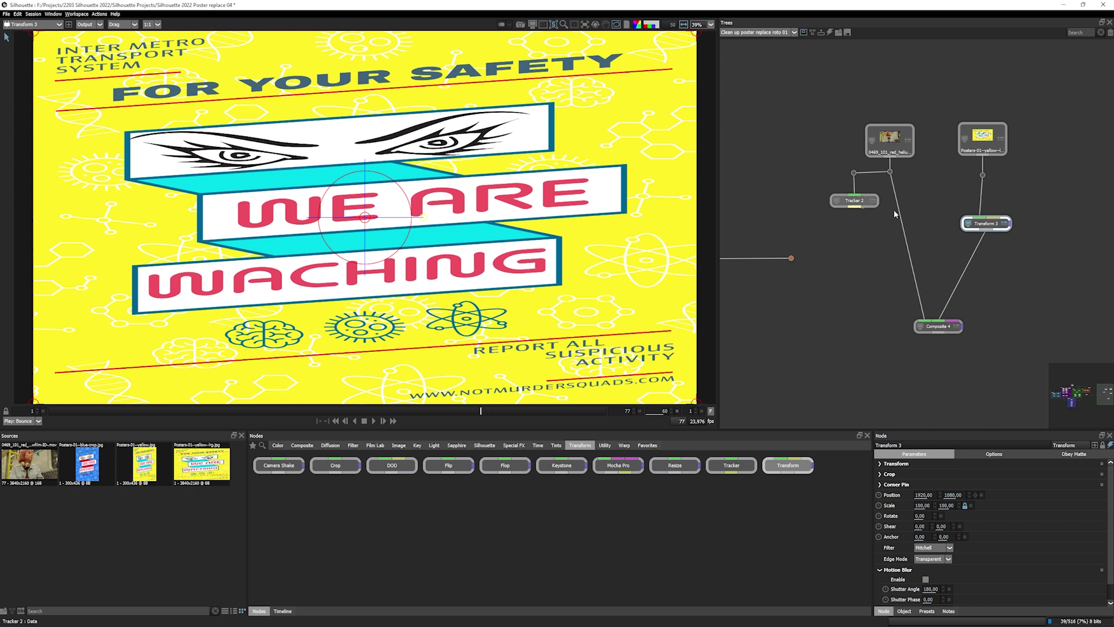
{"action": "left_click_drag", "start_coordinate": [876, 204], "coordinate": [989, 223]}
Set Transform 3 to Insert mode on the Yellow Poster surface.
{"action": "left_click", "coordinate": [880, 463]}
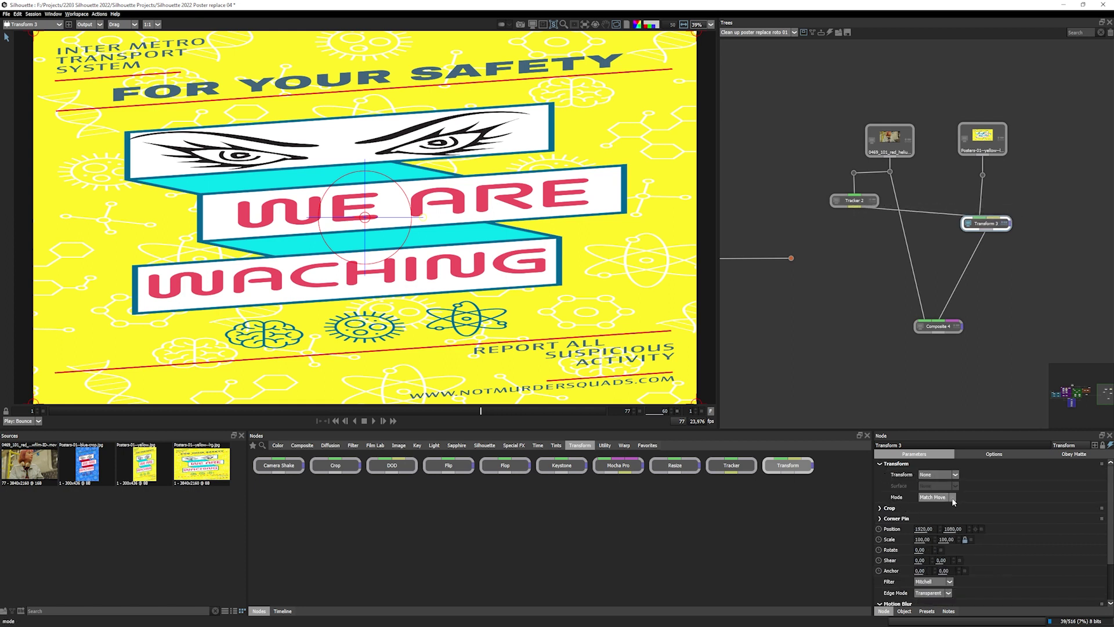
{"action": "left_click", "coordinate": [953, 498]}
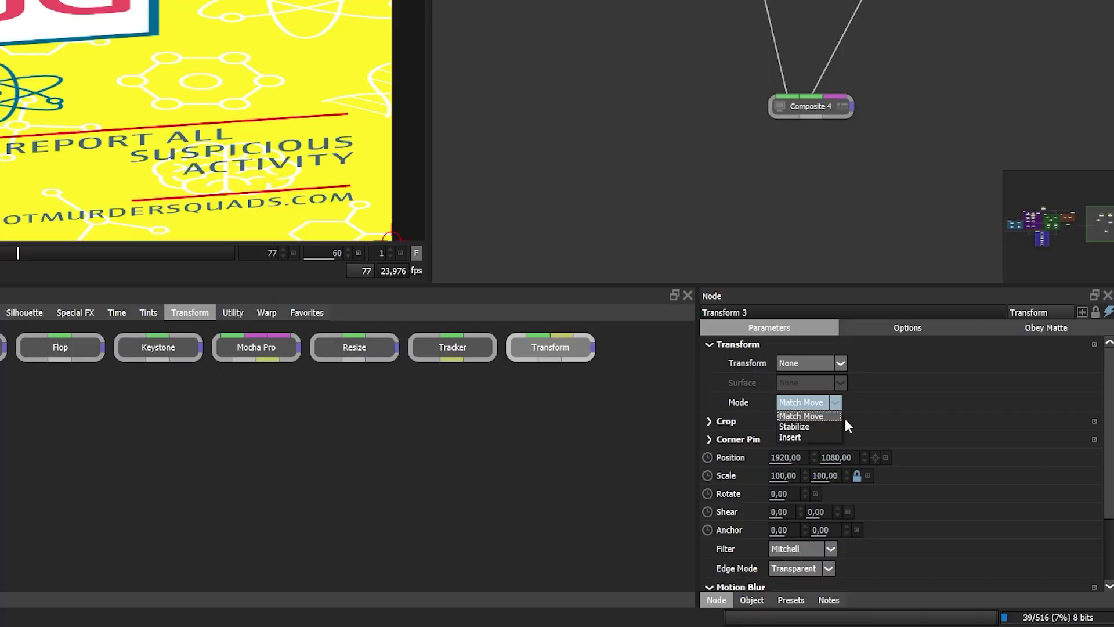
{"action": "left_click", "coordinate": [809, 436]}
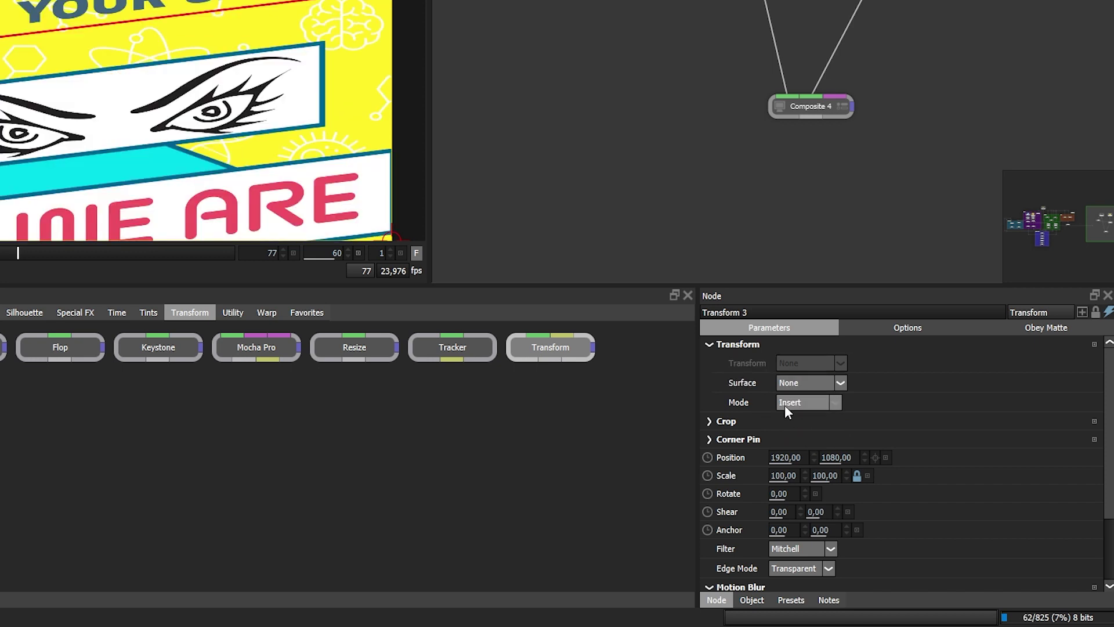
{"action": "left_click", "coordinate": [840, 383]}
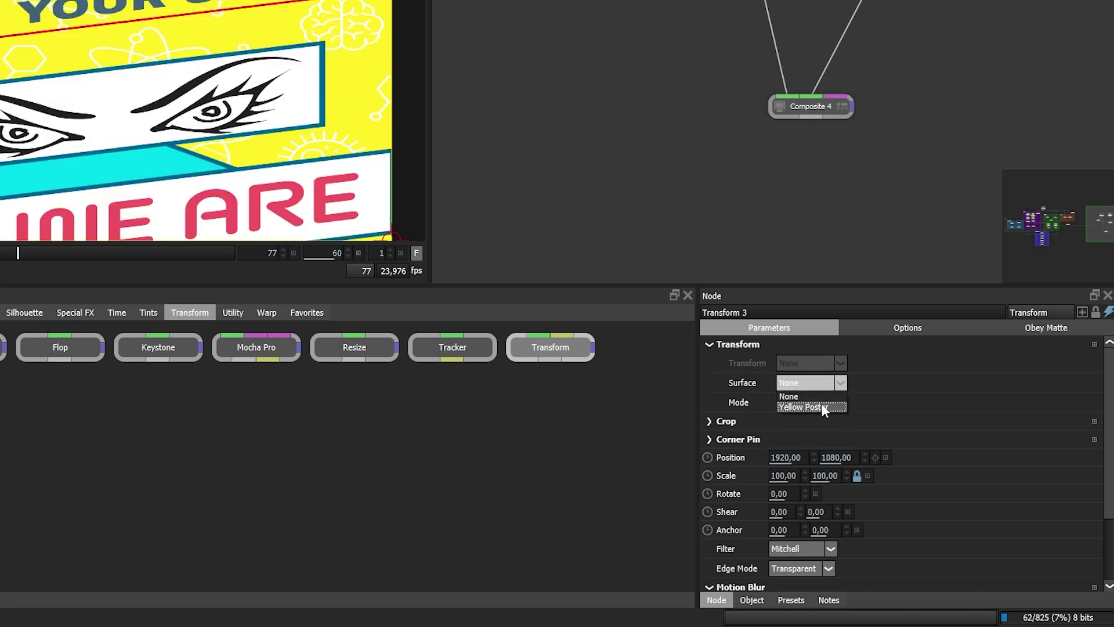
{"action": "left_click", "coordinate": [827, 406]}
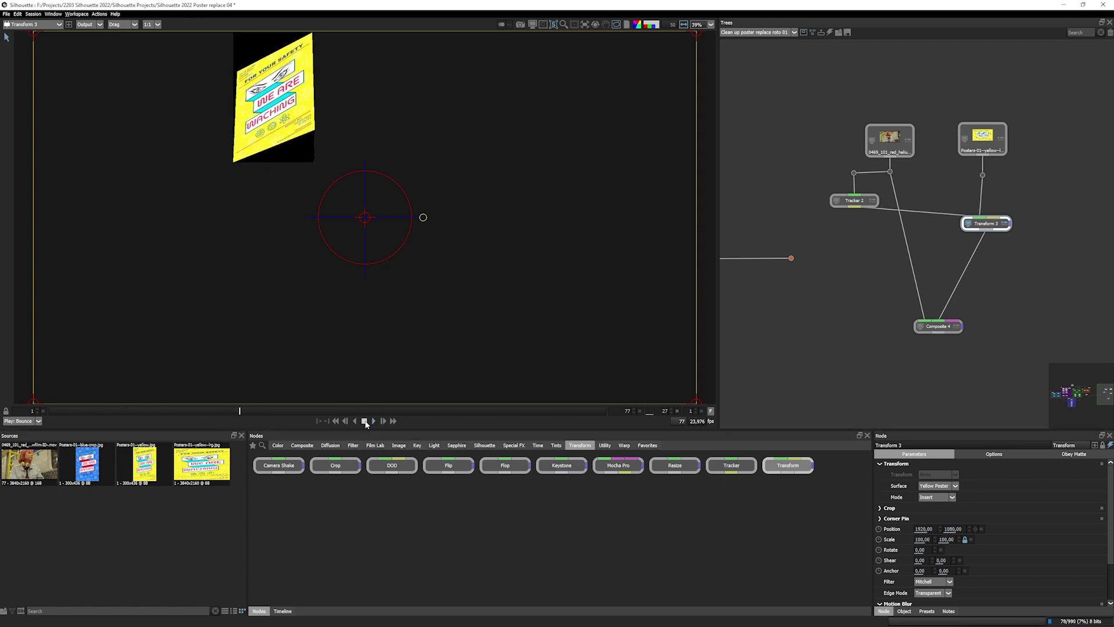
Review Composite 4, then check the Dot roto matte in alpha view at frames 49 and 11.
{"action": "left_click", "coordinate": [938, 326]}
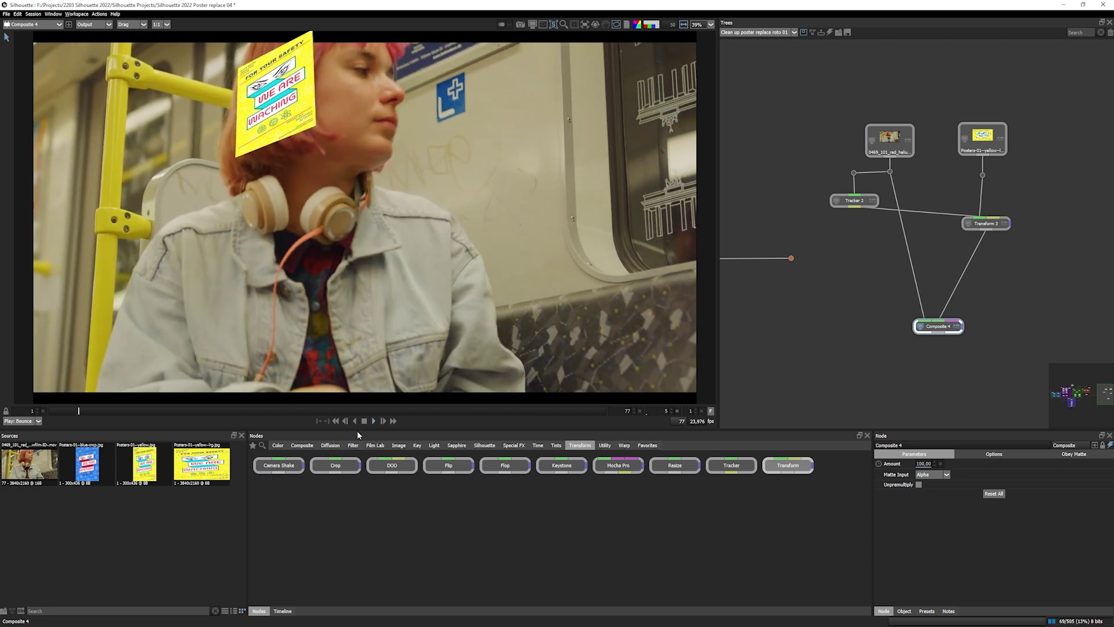
{"action": "left_click", "coordinate": [365, 421]}
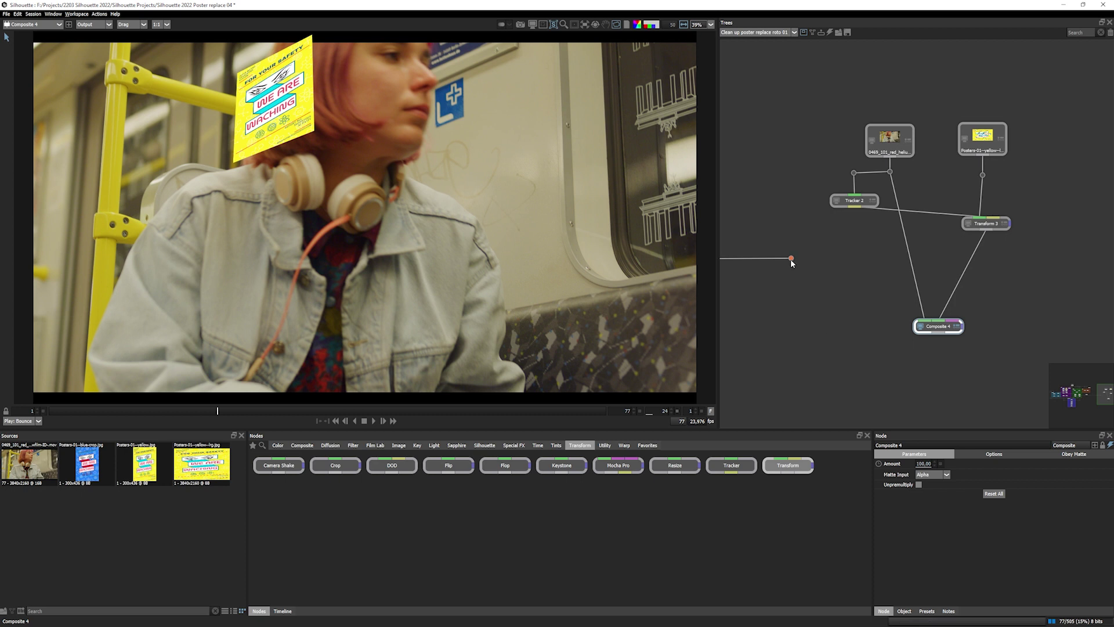
{"action": "left_click", "coordinate": [791, 259]}
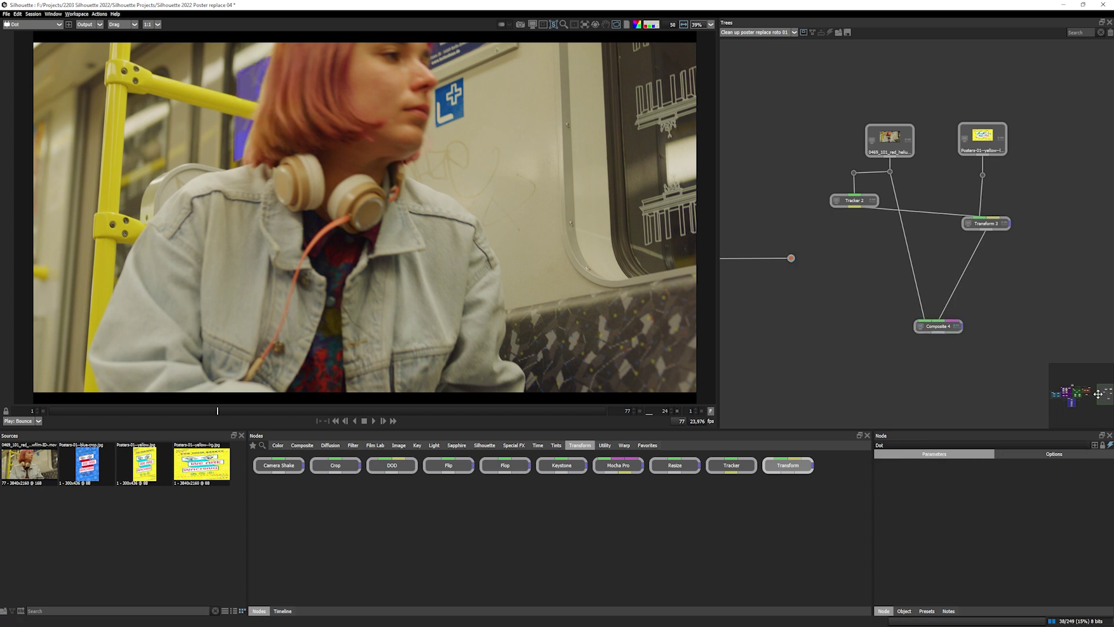
{"action": "mouse_move", "coordinate": [1098, 394]}
{"action": "left_mouse_down"}
{"action": "mouse_move", "coordinate": [1072, 392]}
{"action": "mouse_move", "coordinate": [1099, 396]}
{"action": "left_mouse_up"}
{"action": "key", "text": "a"}
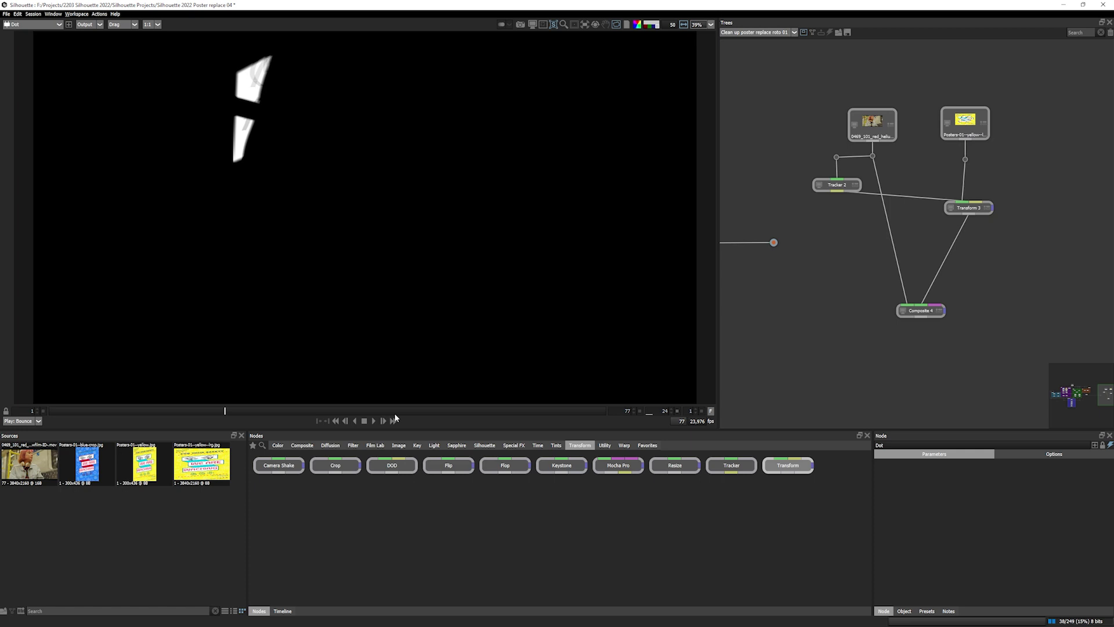
{"action": "left_click_drag", "start_coordinate": [400, 411], "coordinate": [451, 411]}
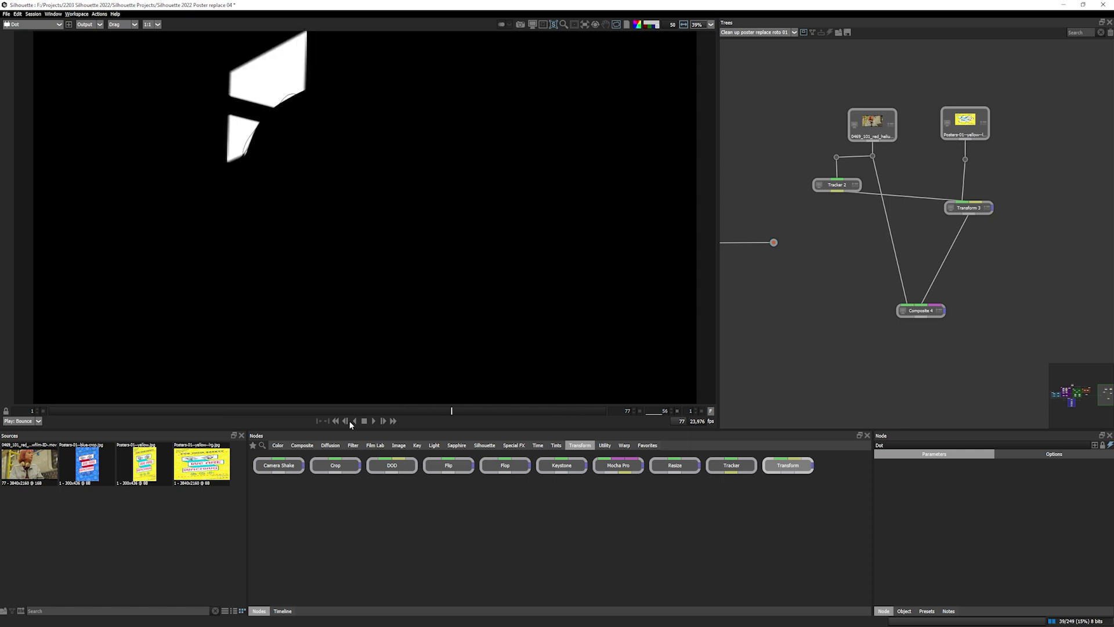
{"action": "left_click", "coordinate": [123, 411]}
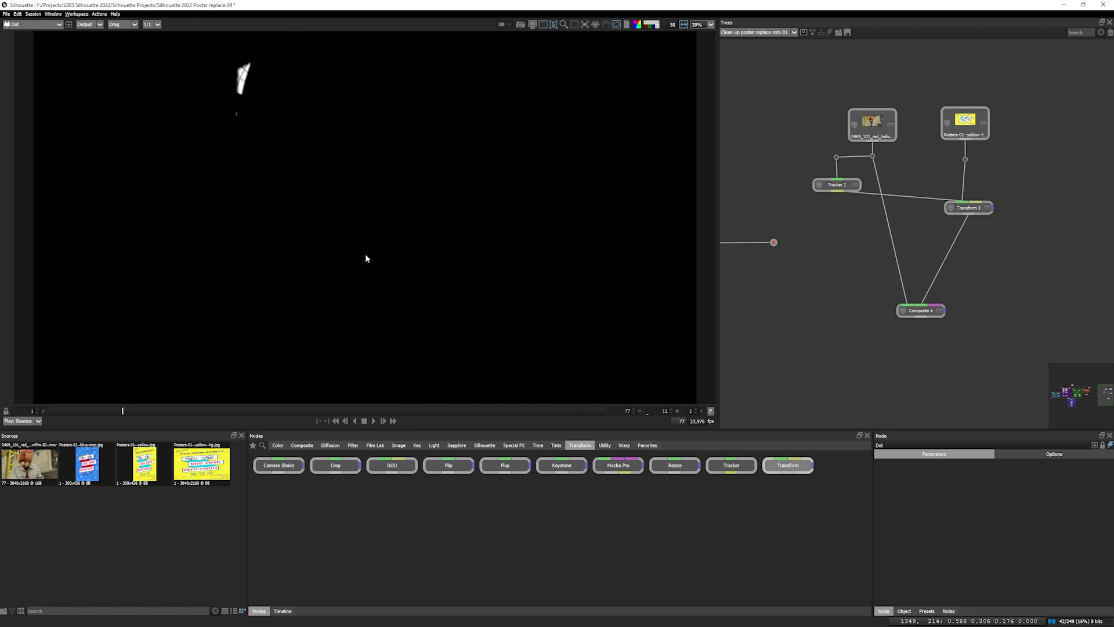
{"action": "key", "text": "a"}
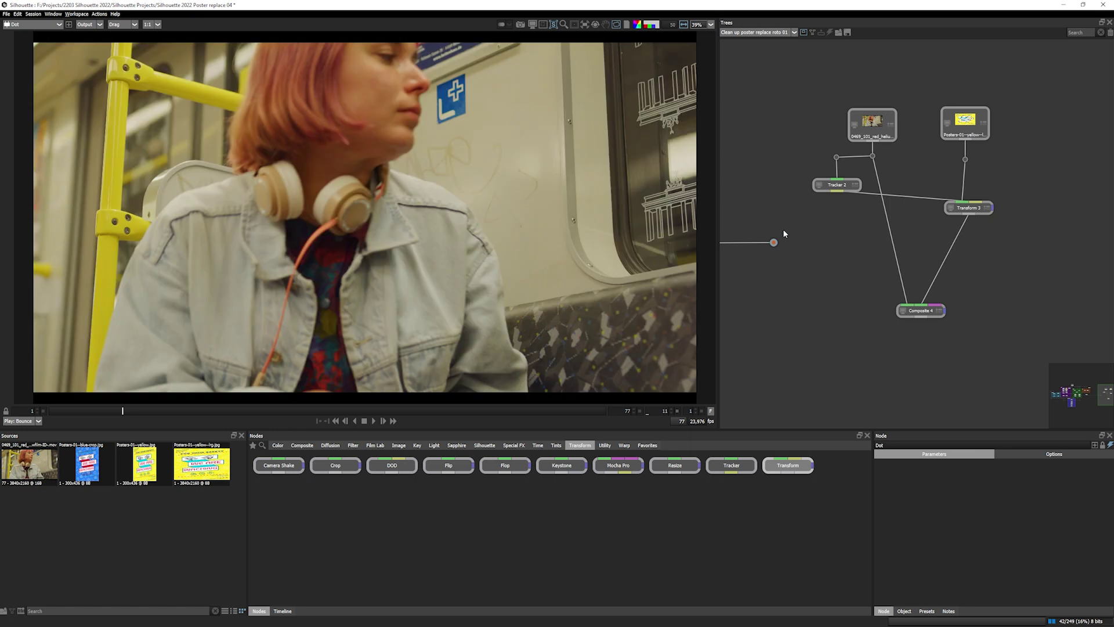
Connect the Dot matte into Composite 4's input and play back the masked composite.
{"action": "left_click_drag", "start_coordinate": [774, 242], "coordinate": [937, 304]}
{"action": "left_click", "coordinate": [928, 312]}
{"action": "left_click", "coordinate": [374, 421]}
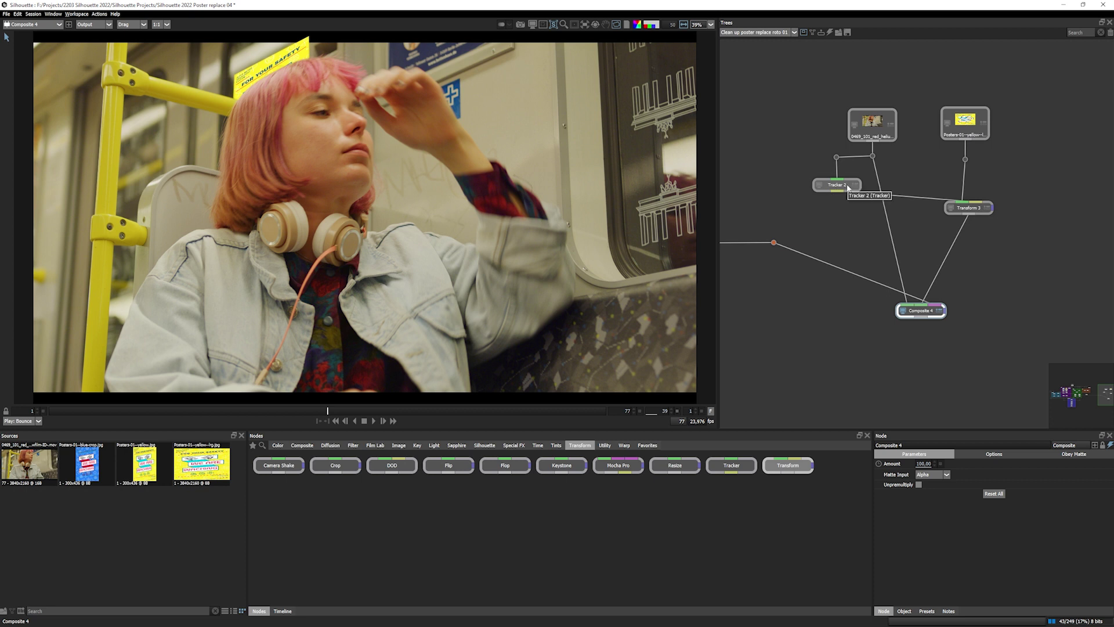
Drop a DOD node on the footage-to-Composite 4 link, then select and tidy DOD 1.
{"action": "left_click_drag", "start_coordinate": [391, 464], "coordinate": [891, 226]}
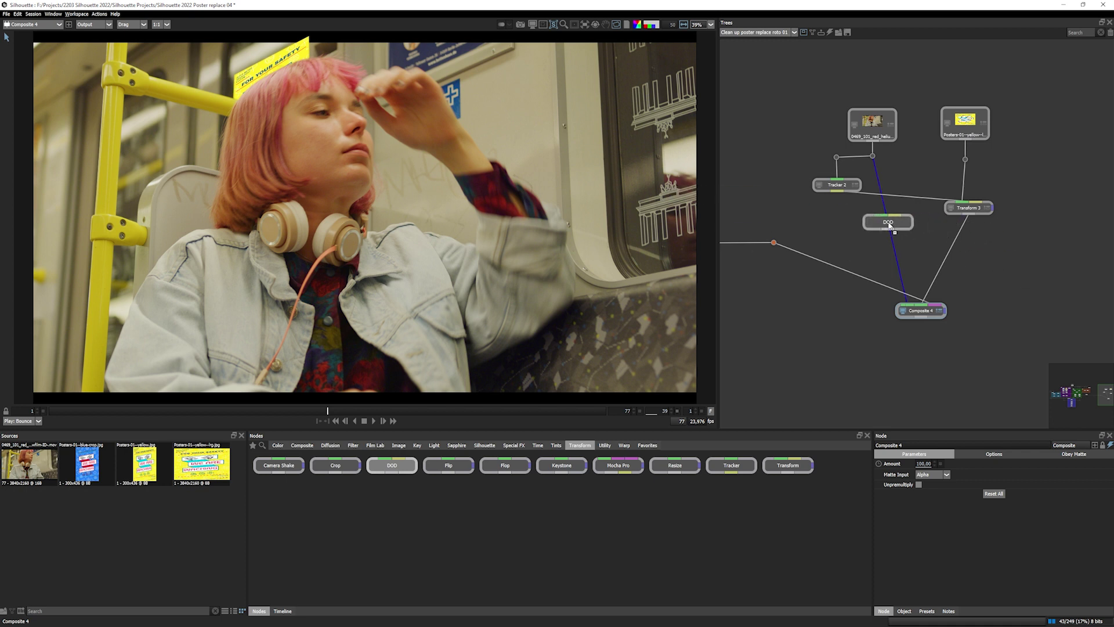
{"action": "left_click", "coordinate": [872, 123]}
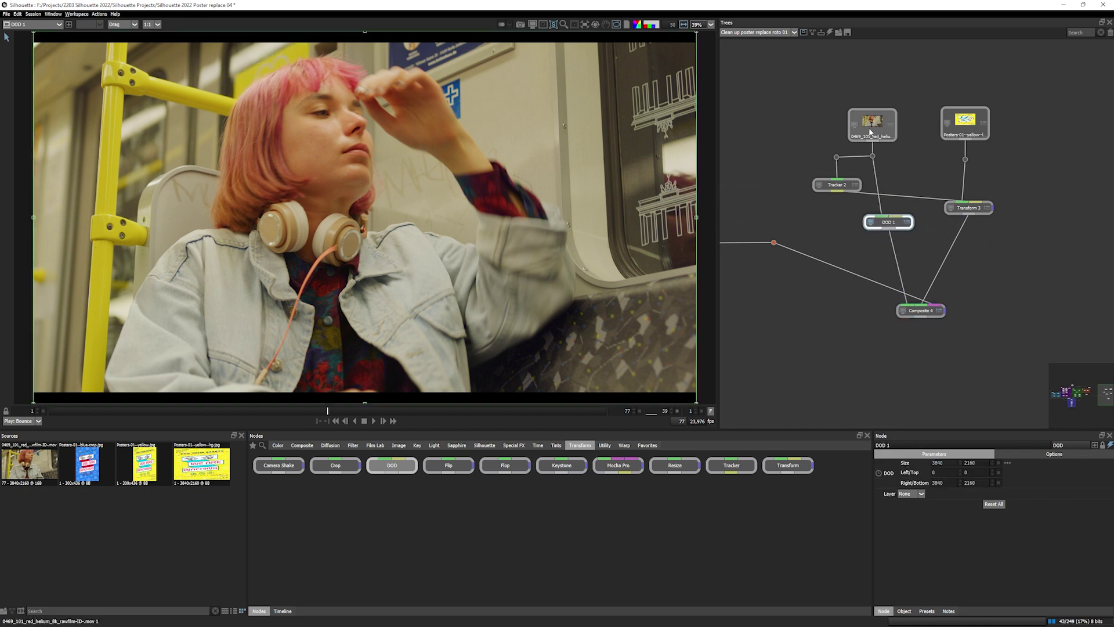
{"action": "left_click", "coordinate": [888, 223]}
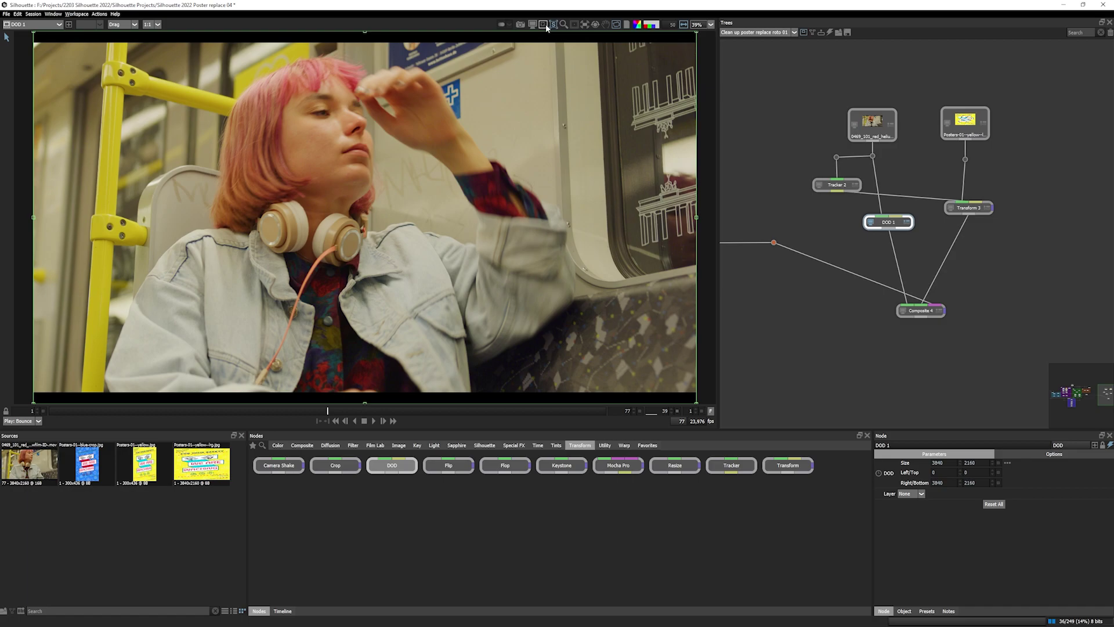
{"action": "left_click_drag", "start_coordinate": [888, 222], "coordinate": [875, 230]}
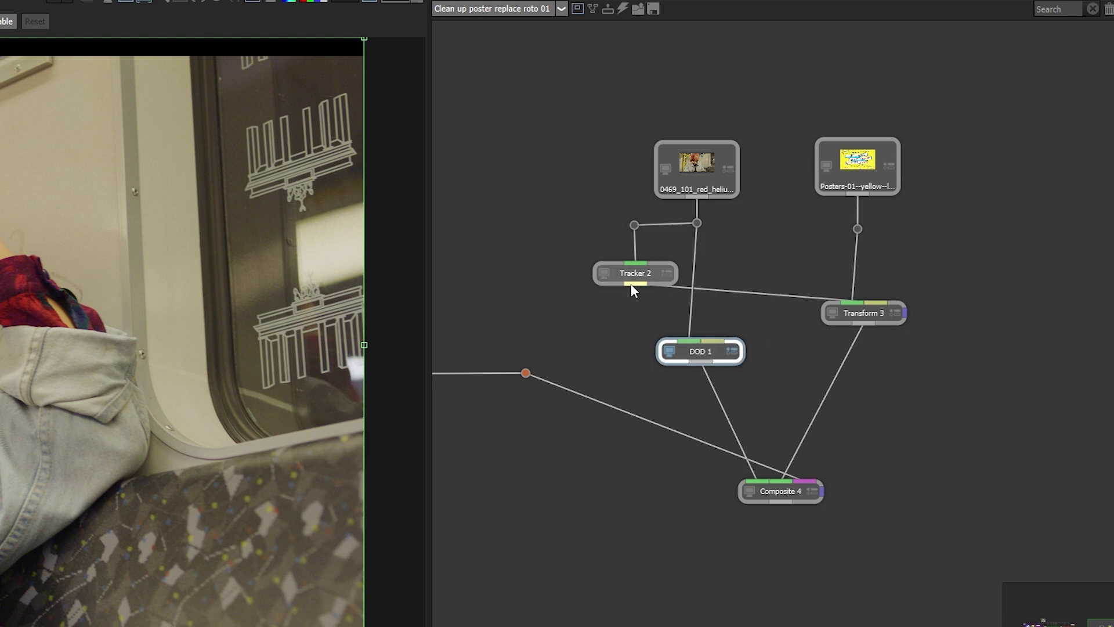
Wire Tracker 2 into DOD 1, set its Layer to Yellow Poster, and play to check the 467×749 box.
{"action": "left_click_drag", "start_coordinate": [676, 311], "coordinate": [718, 345]}
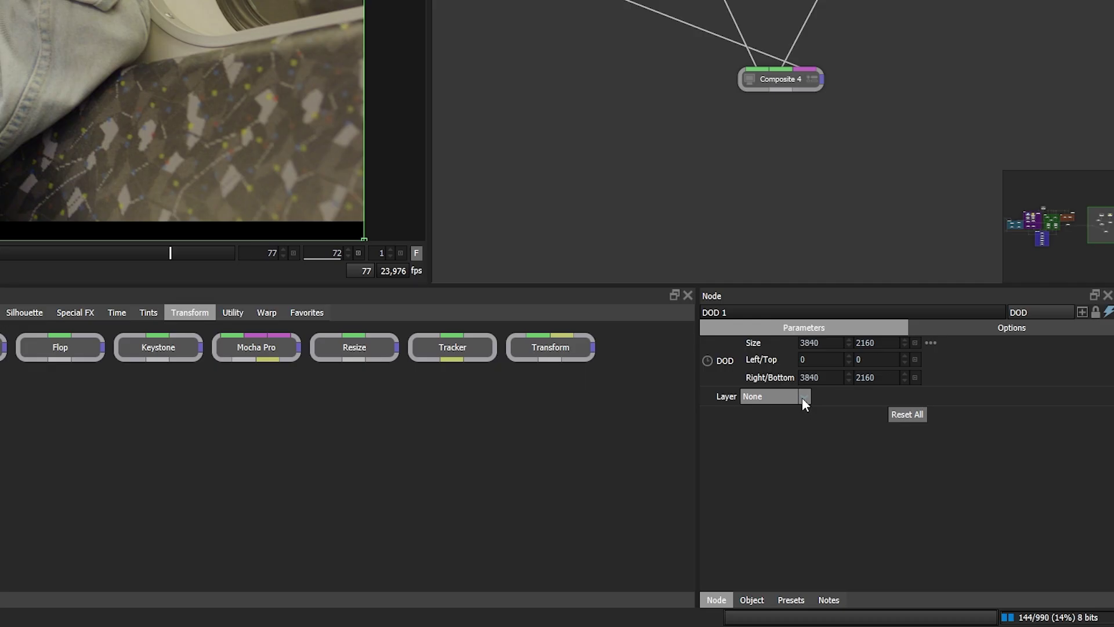
{"action": "left_click", "coordinate": [804, 396]}
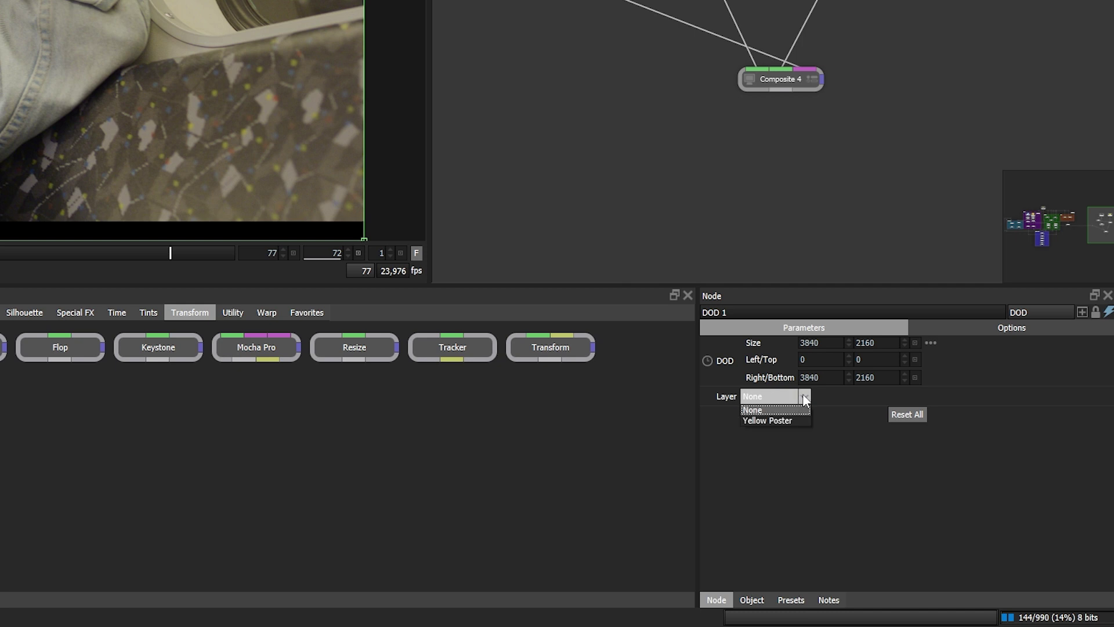
{"action": "left_click", "coordinate": [782, 419]}
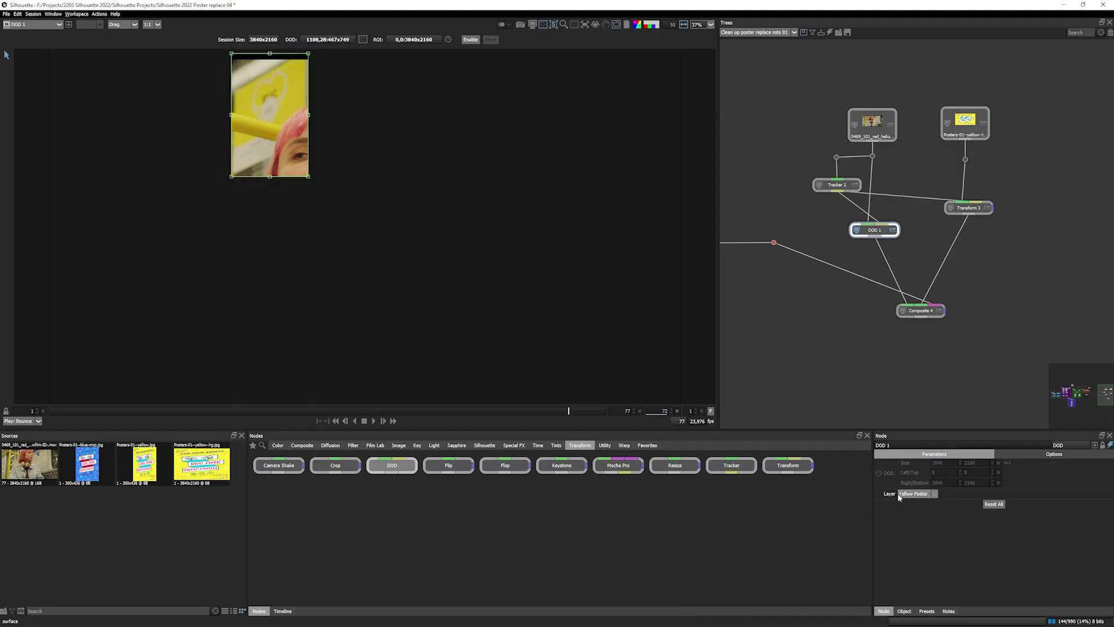
{"action": "key", "text": "space"}
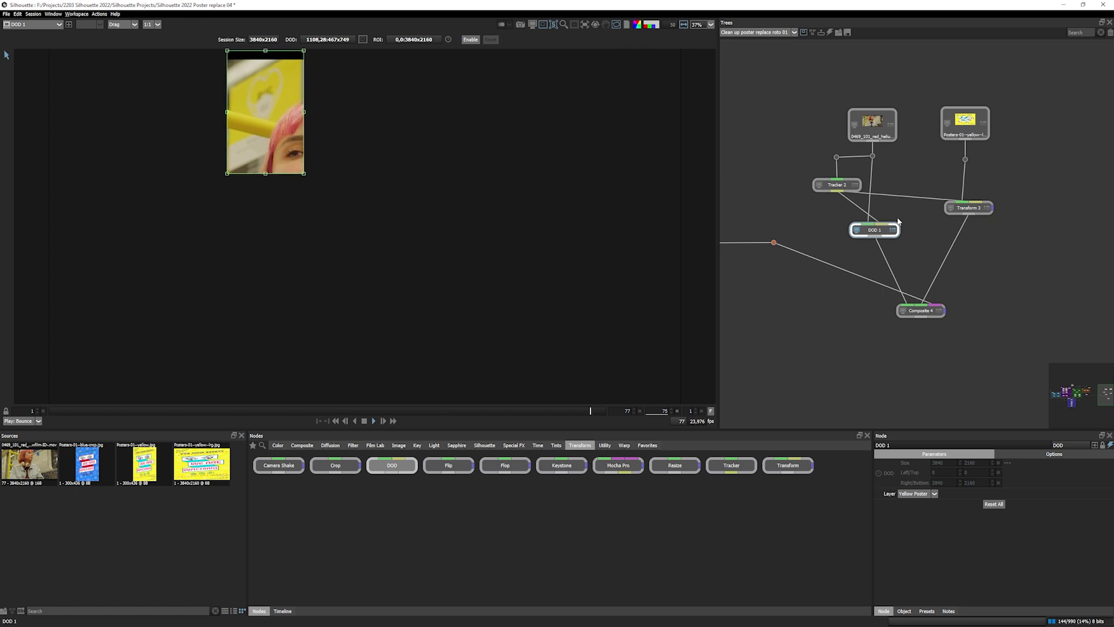
Play Composite 4's DOD-limited poster to frame 50, confirm Transform 3's Motion Blur, then reveal COMPOSITE & FINISH.
{"action": "left_click", "coordinate": [924, 313]}
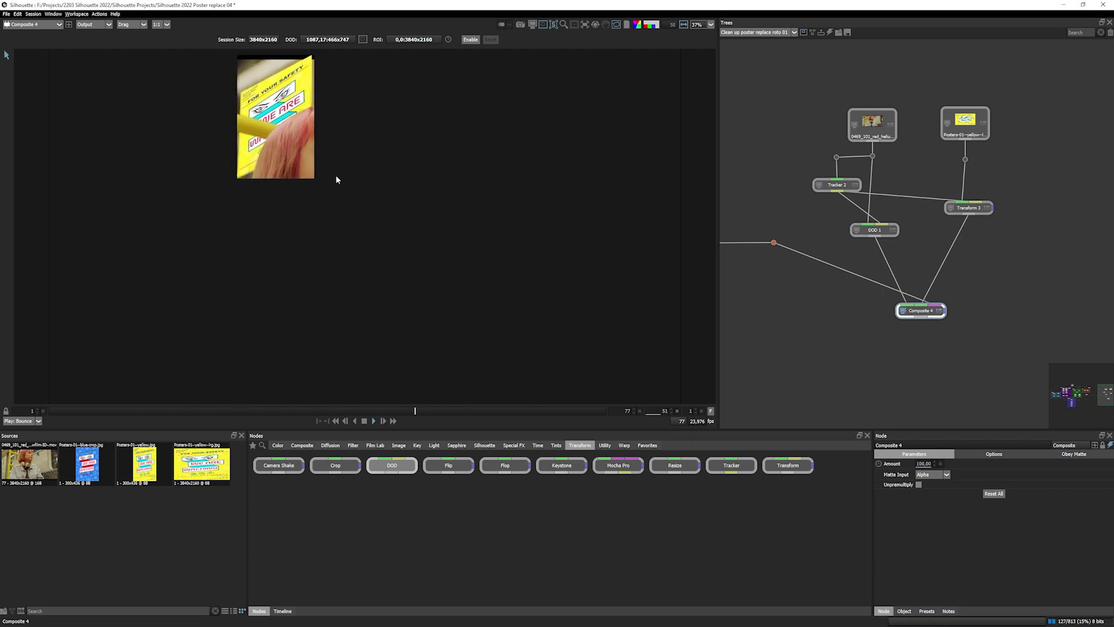
{"action": "left_click", "coordinate": [364, 420]}
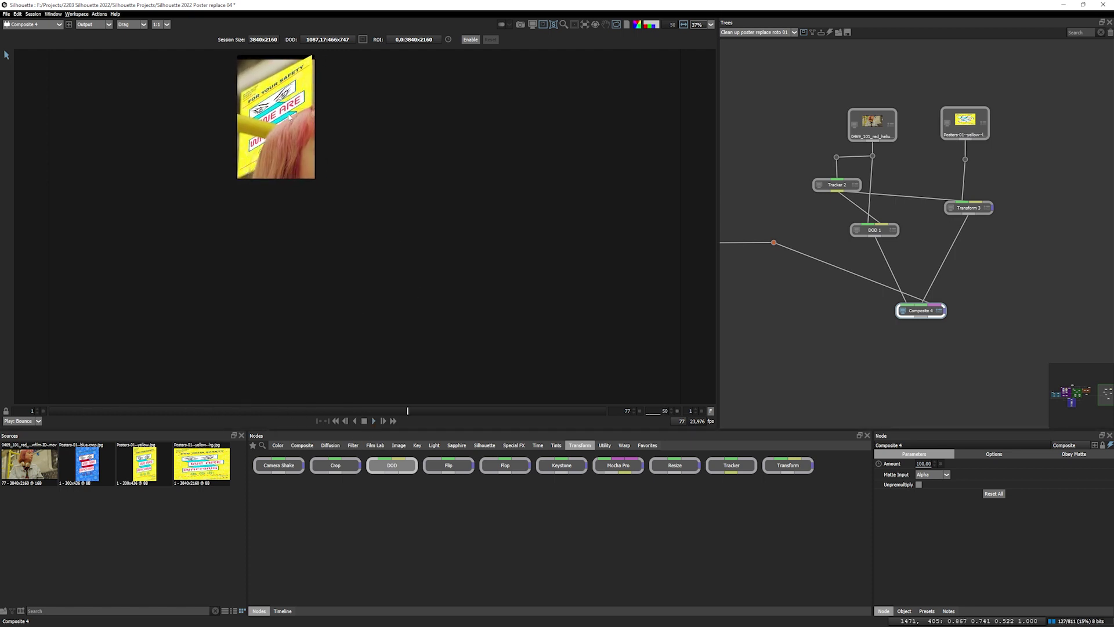
{"action": "left_click", "coordinate": [981, 209]}
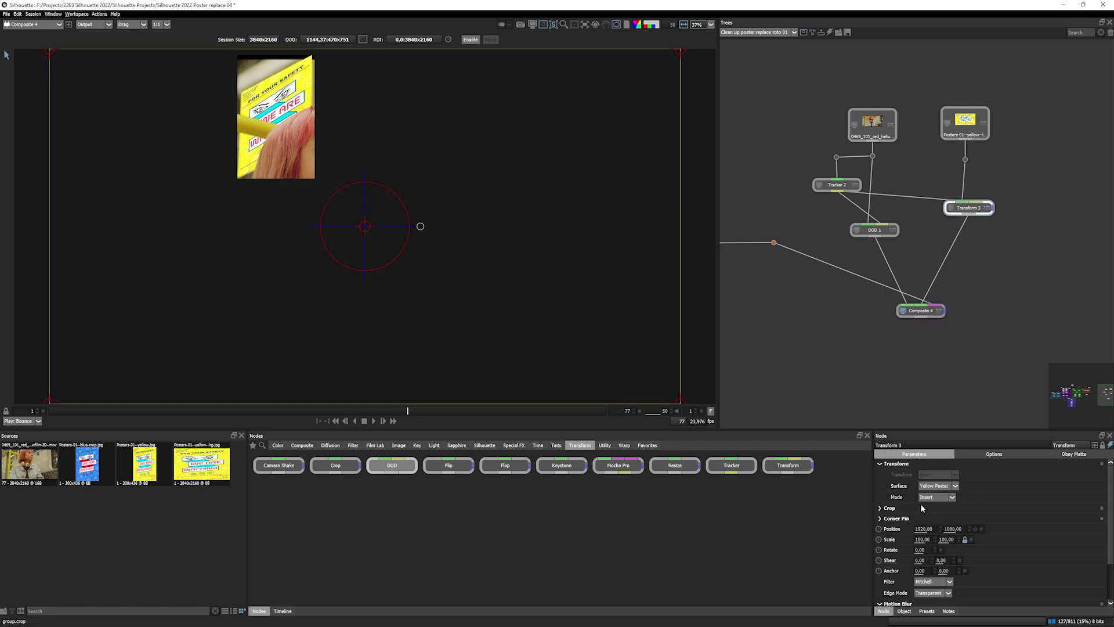
{"action": "scroll", "coordinate": [994, 559], "scroll_direction": "down", "scroll_amount": 3}
{"action": "left_click_drag", "start_coordinate": [409, 410], "coordinate": [561, 422]}
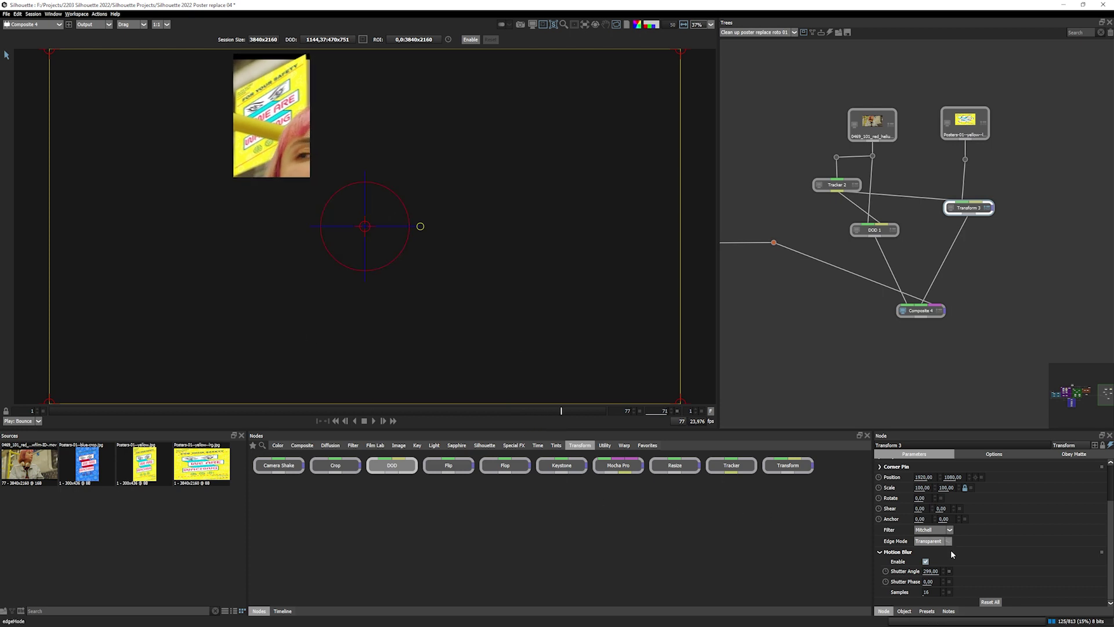
{"action": "left_click_drag", "start_coordinate": [1103, 397], "coordinate": [1071, 405]}
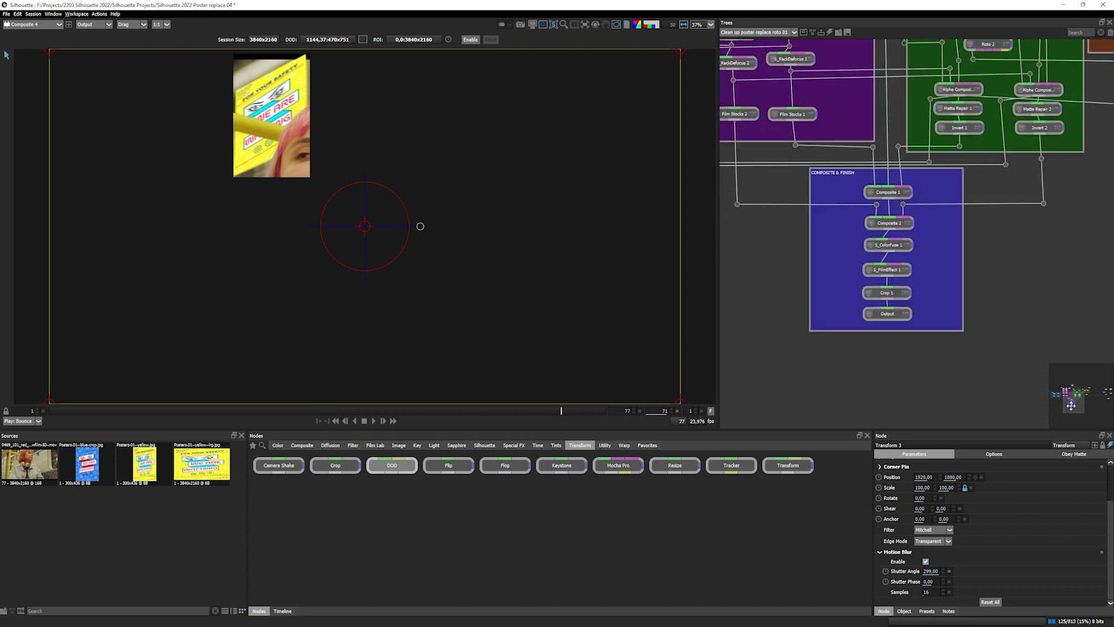
View the Output node's full-frame composite with its JPEG render settings and output path.
{"action": "left_click", "coordinate": [887, 314]}
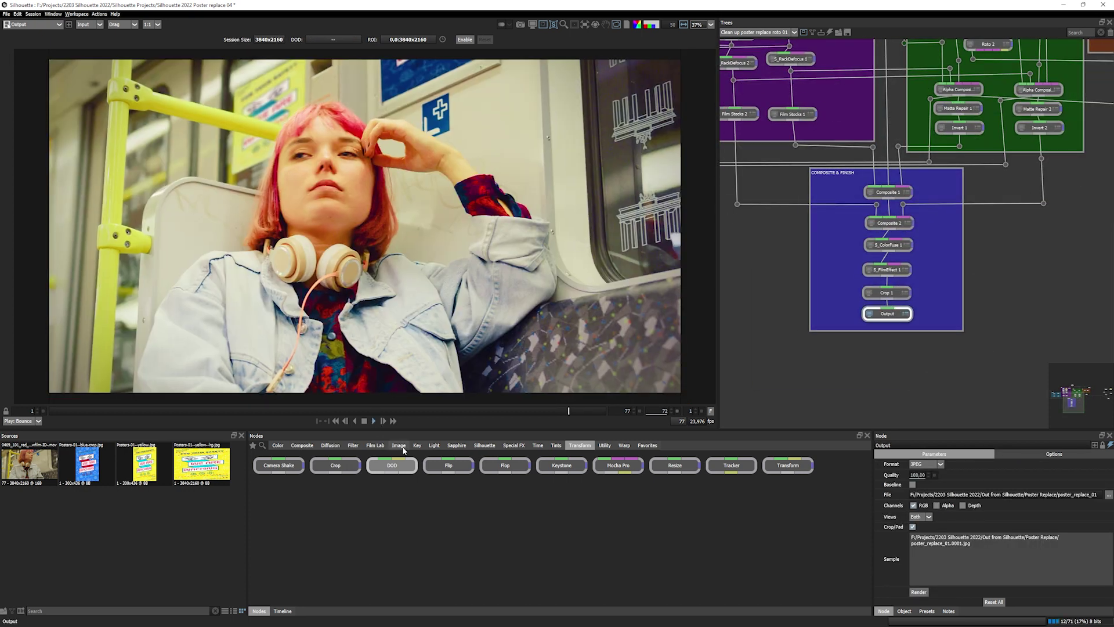